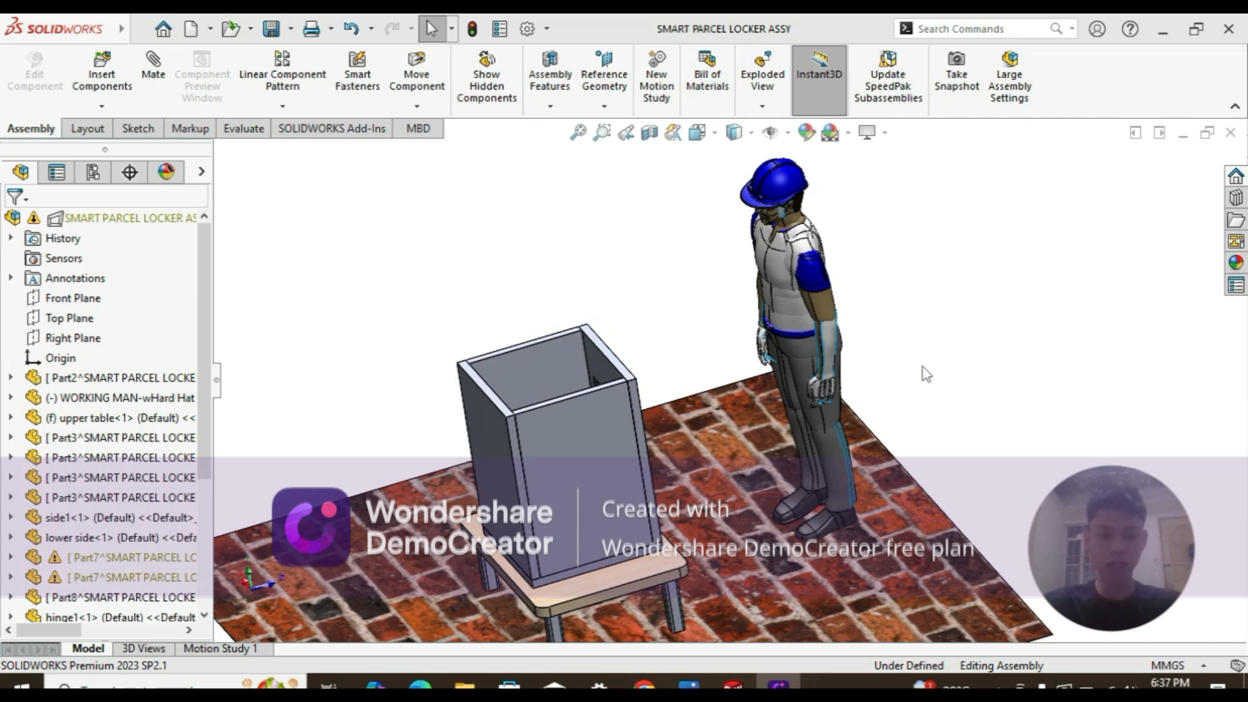
Step: After glancing at the reference handle, create a new document from the Part template
{"action": "left_click", "coordinate": [643, 684]}
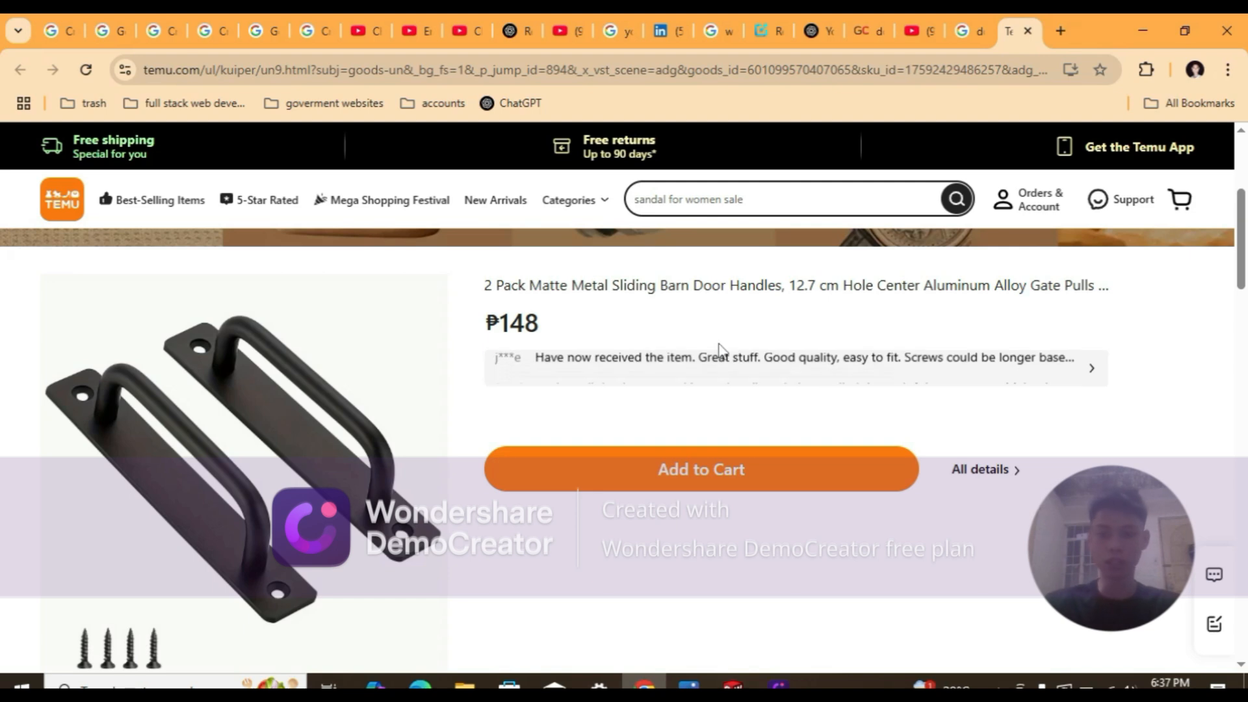
{"action": "left_click", "coordinate": [724, 684]}
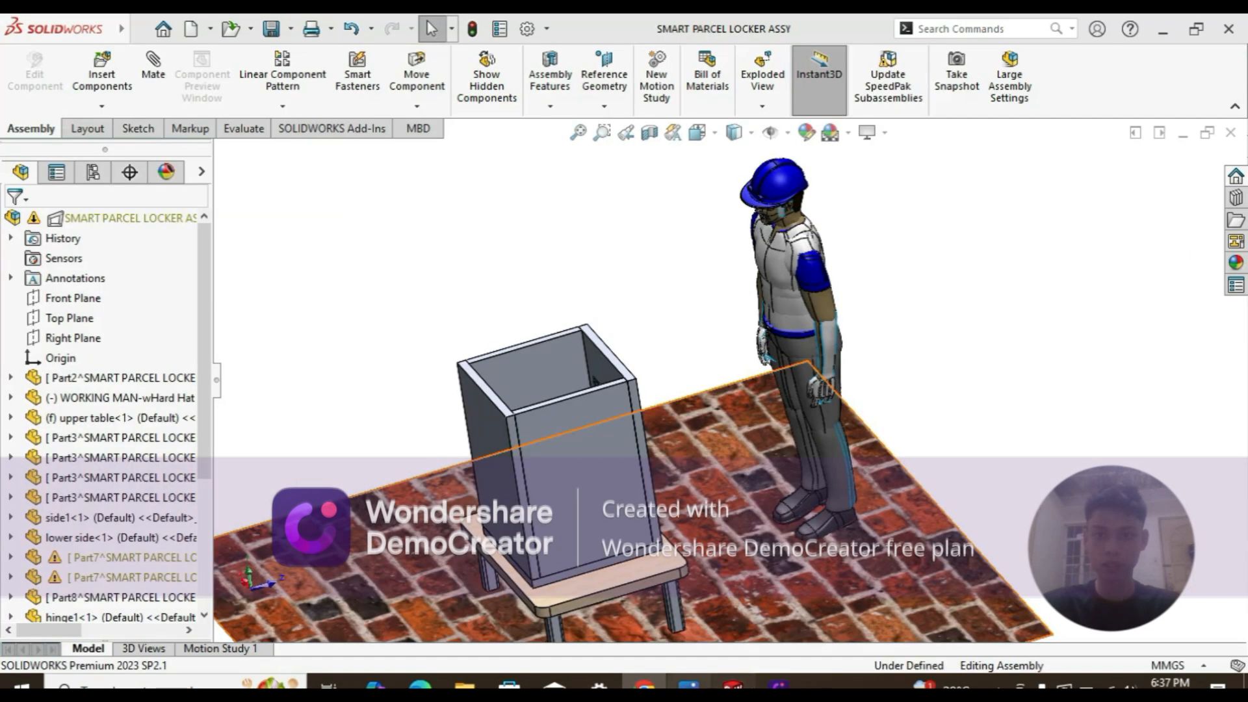
{"action": "left_click", "coordinate": [210, 29]}
{"action": "left_click", "coordinate": [217, 53]}
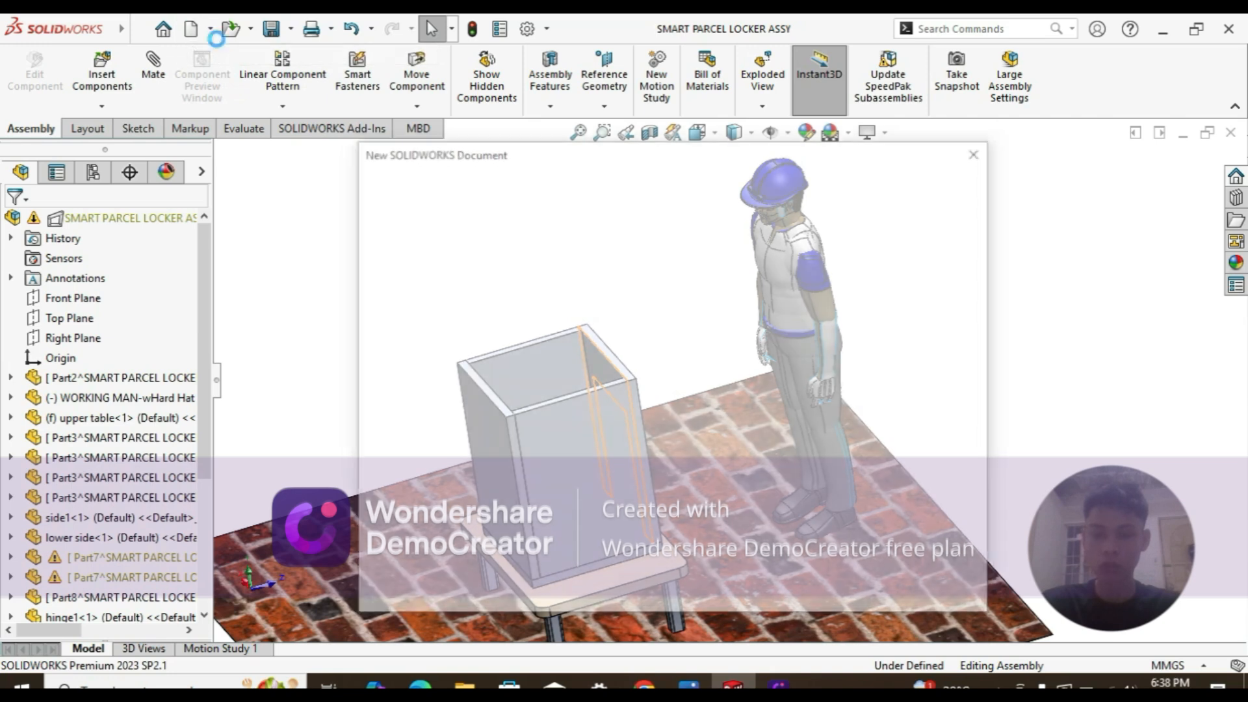
{"action": "left_click", "coordinate": [396, 226]}
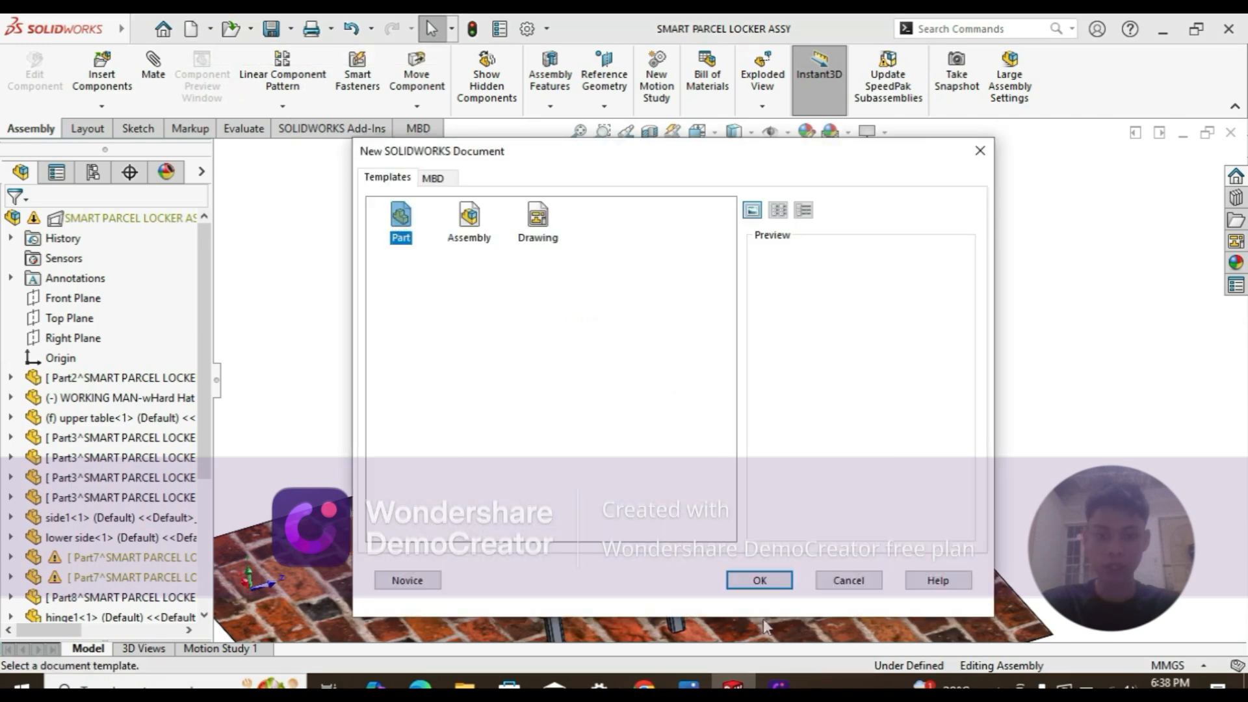
{"action": "left_click", "coordinate": [761, 580]}
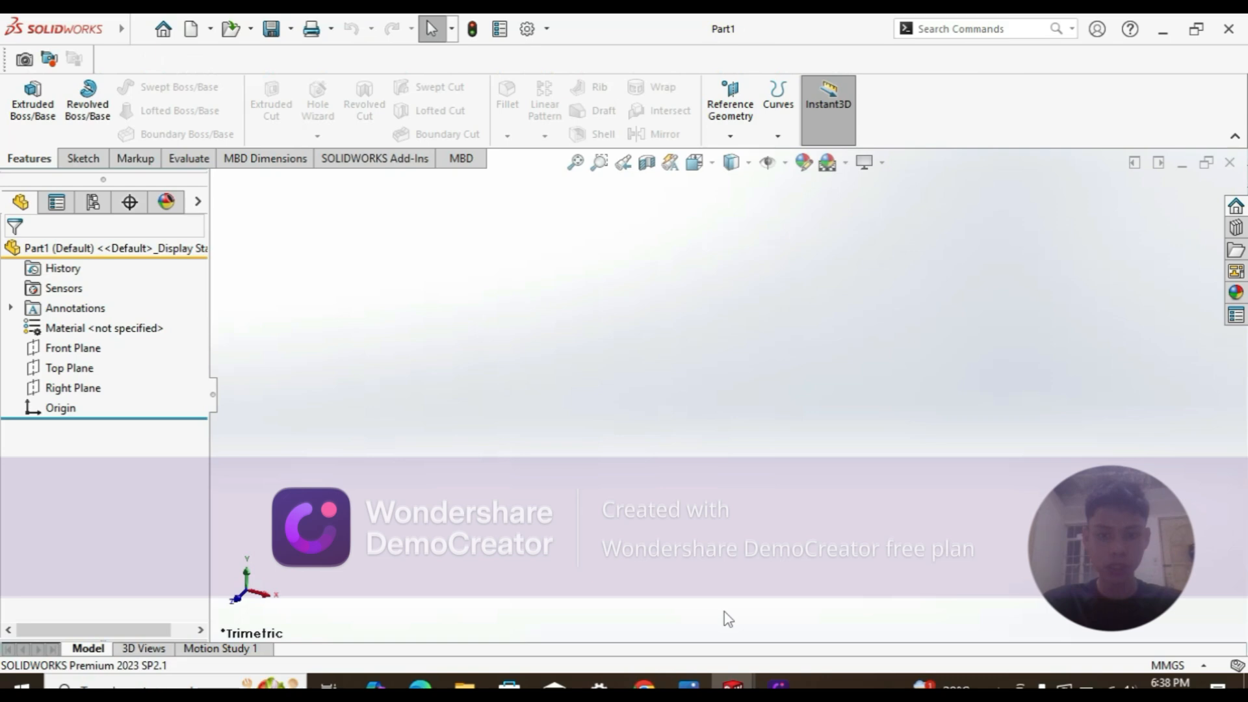
Step: Recheck the handle reference, return to the Part1 window and select Top Plane
{"action": "left_click", "coordinate": [647, 685]}
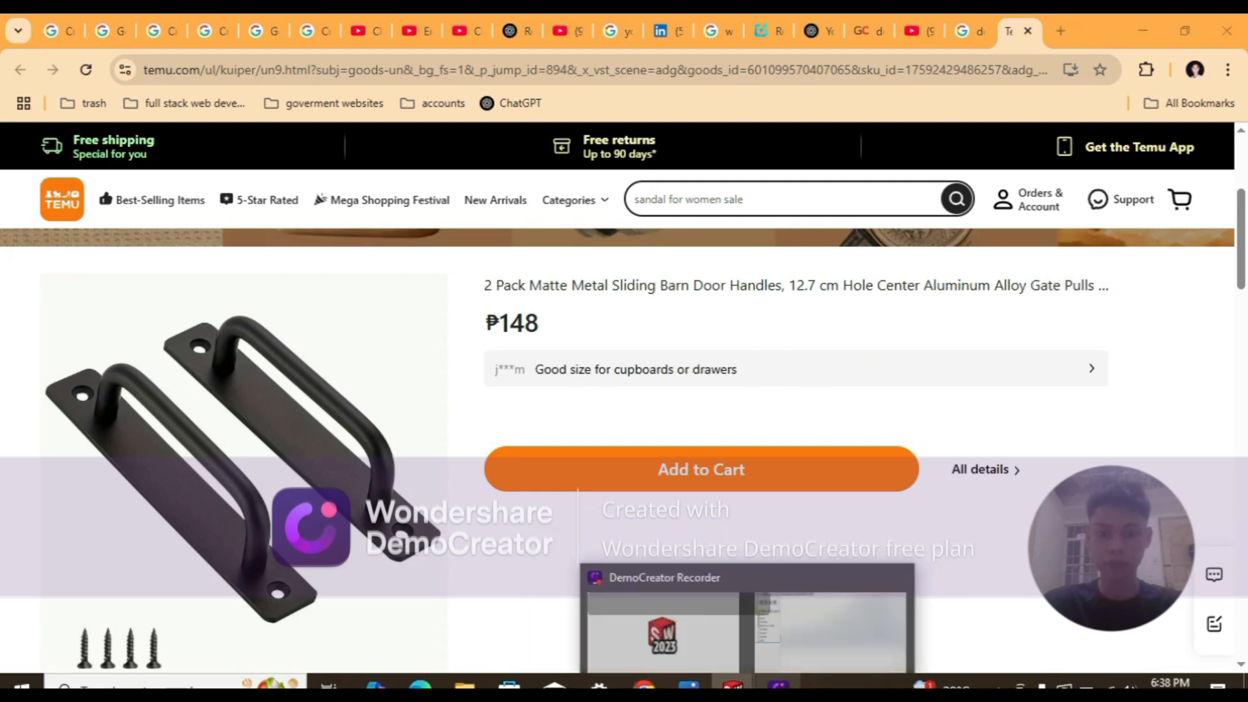
{"action": "mouse_move", "coordinate": [740, 683]}
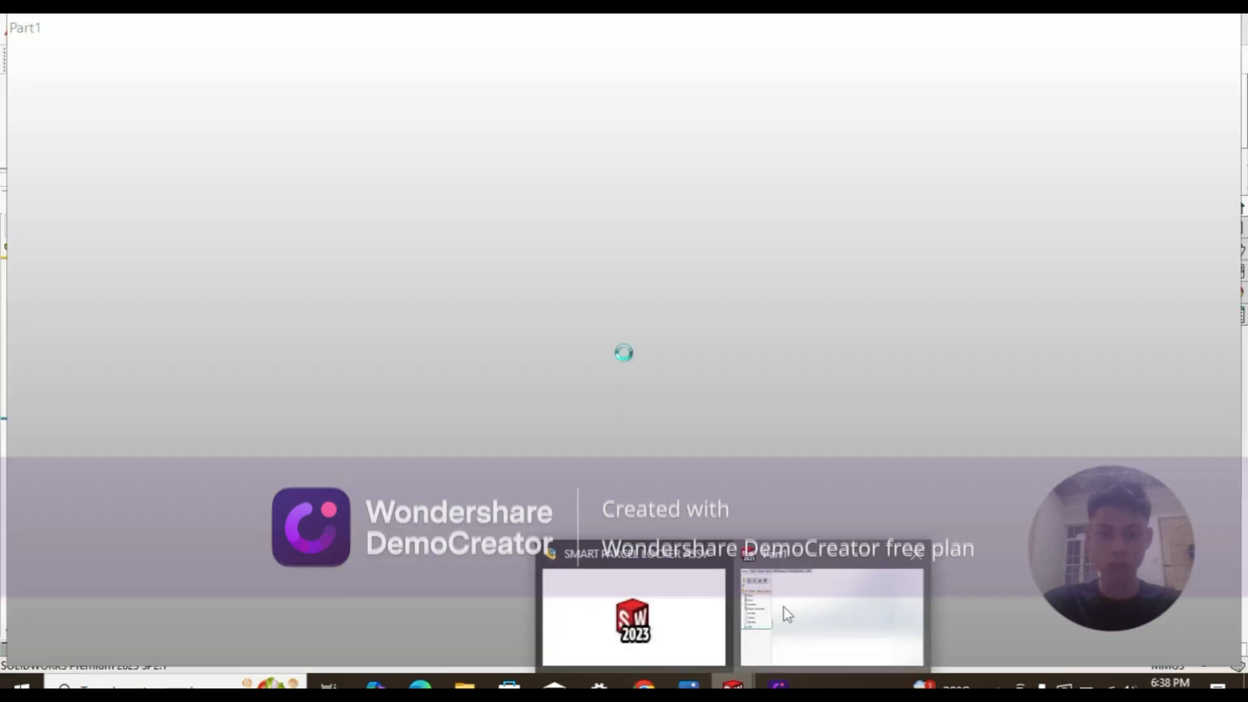
{"action": "left_click", "coordinate": [789, 614]}
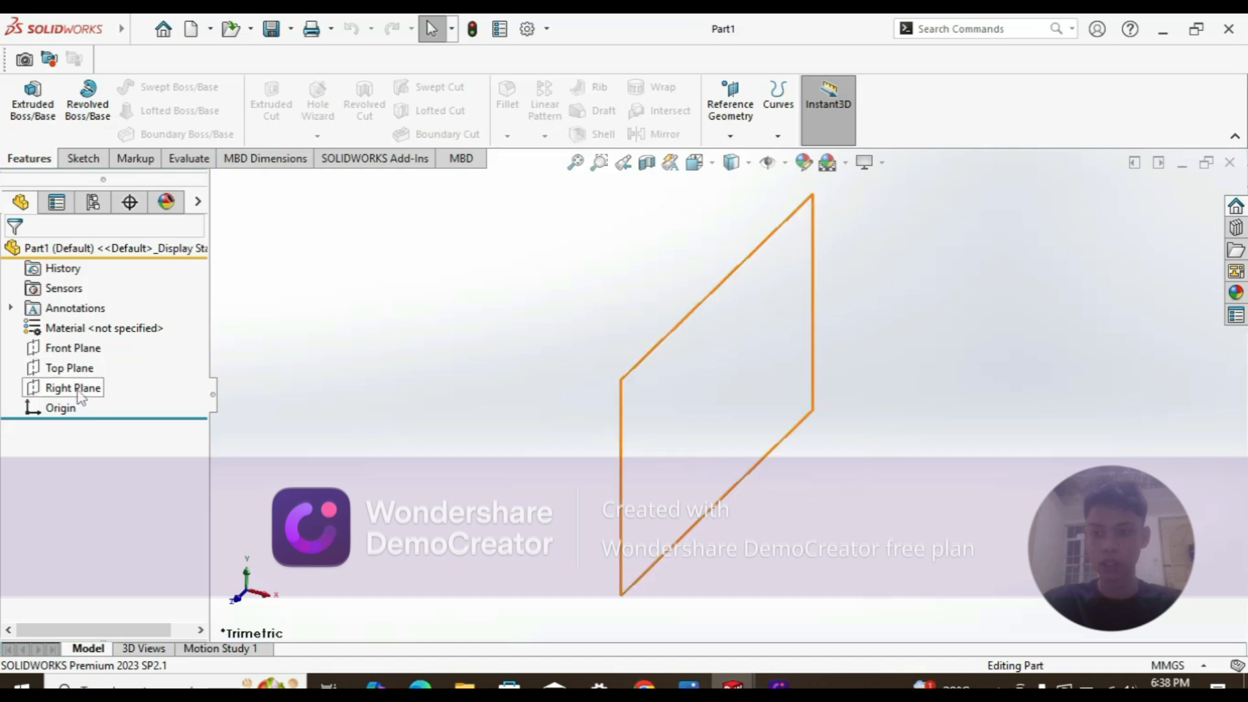
{"action": "left_click", "coordinate": [89, 371]}
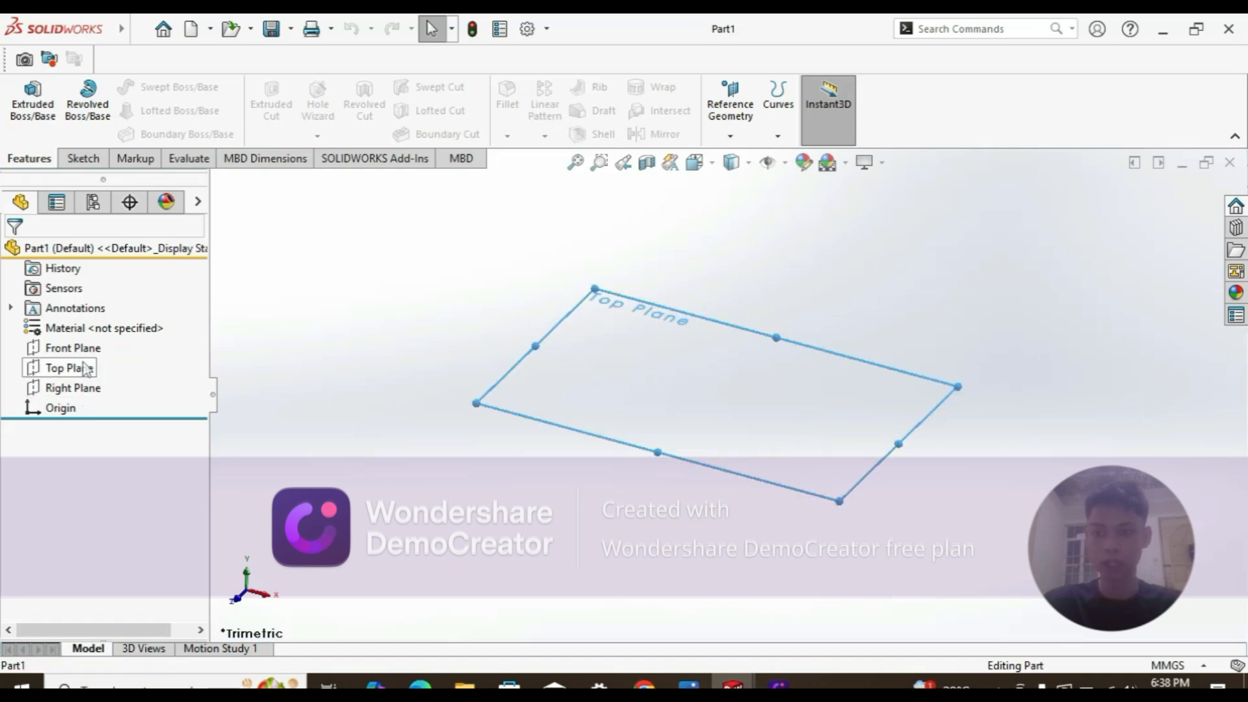
Step: Start a sketch on Top Plane and draw a circle centred on the origin
{"action": "left_click", "coordinate": [103, 339]}
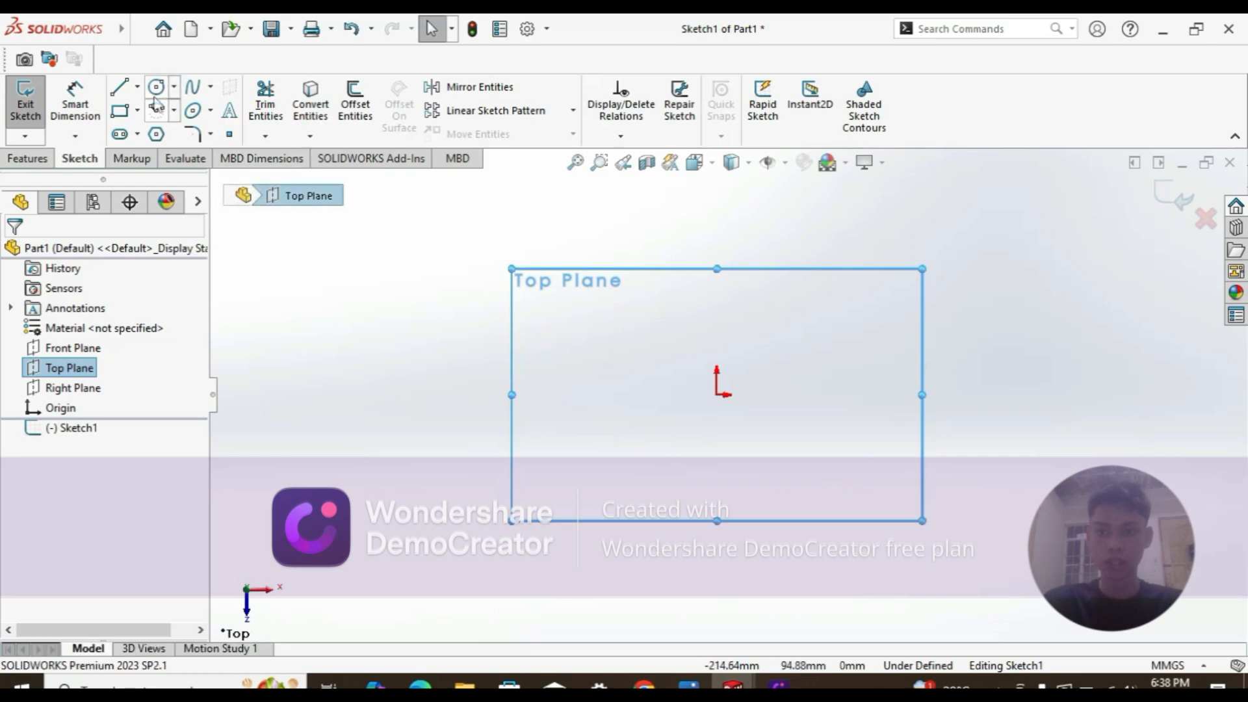
{"action": "left_click", "coordinate": [157, 87]}
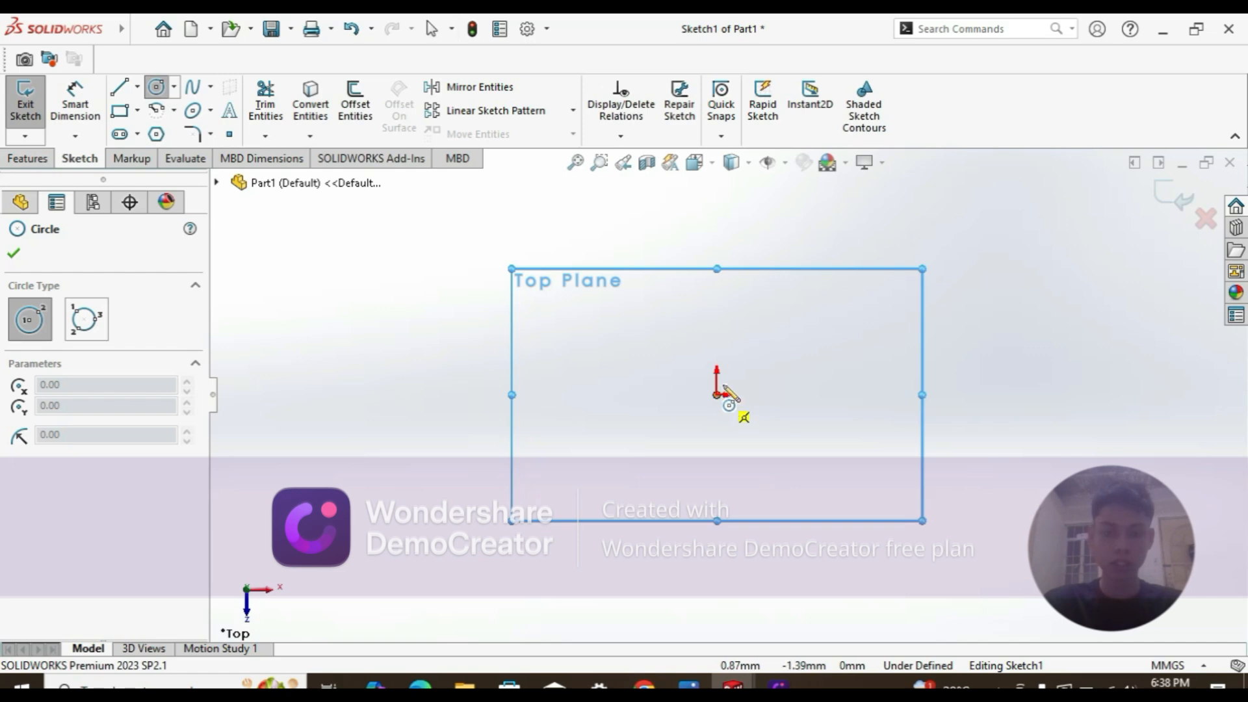
{"action": "left_click", "coordinate": [716, 395]}
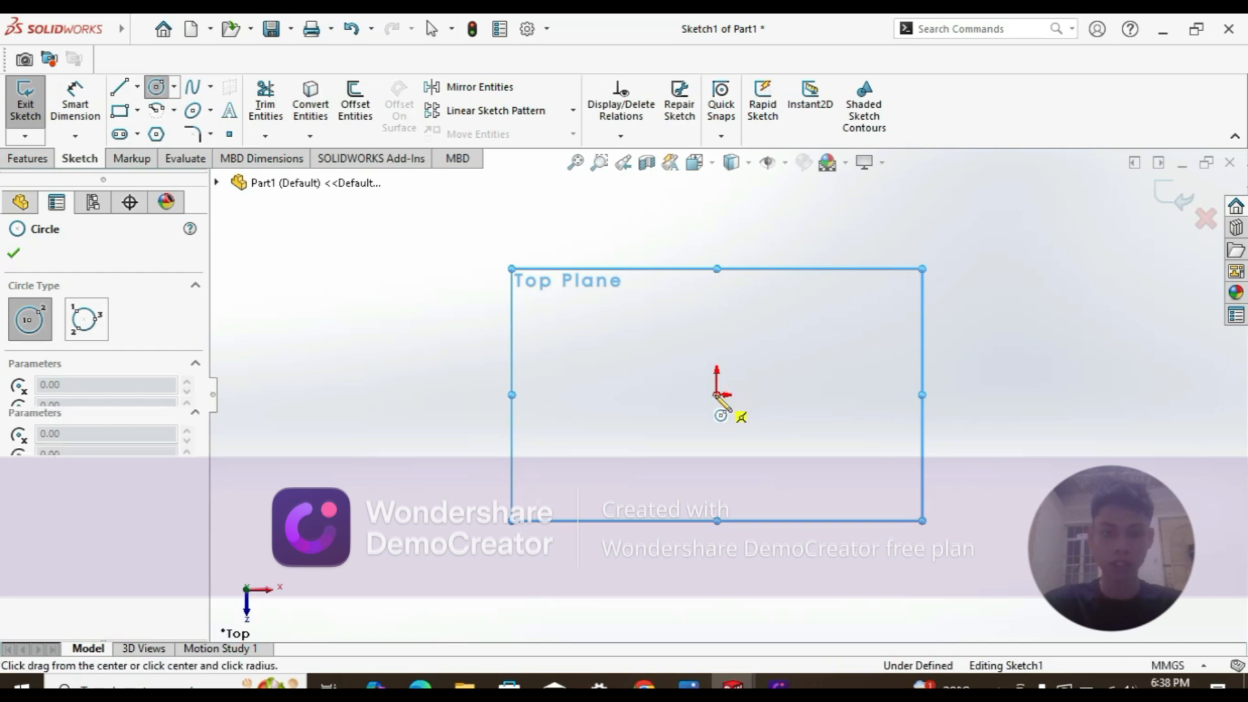
{"action": "left_click", "coordinate": [759, 429]}
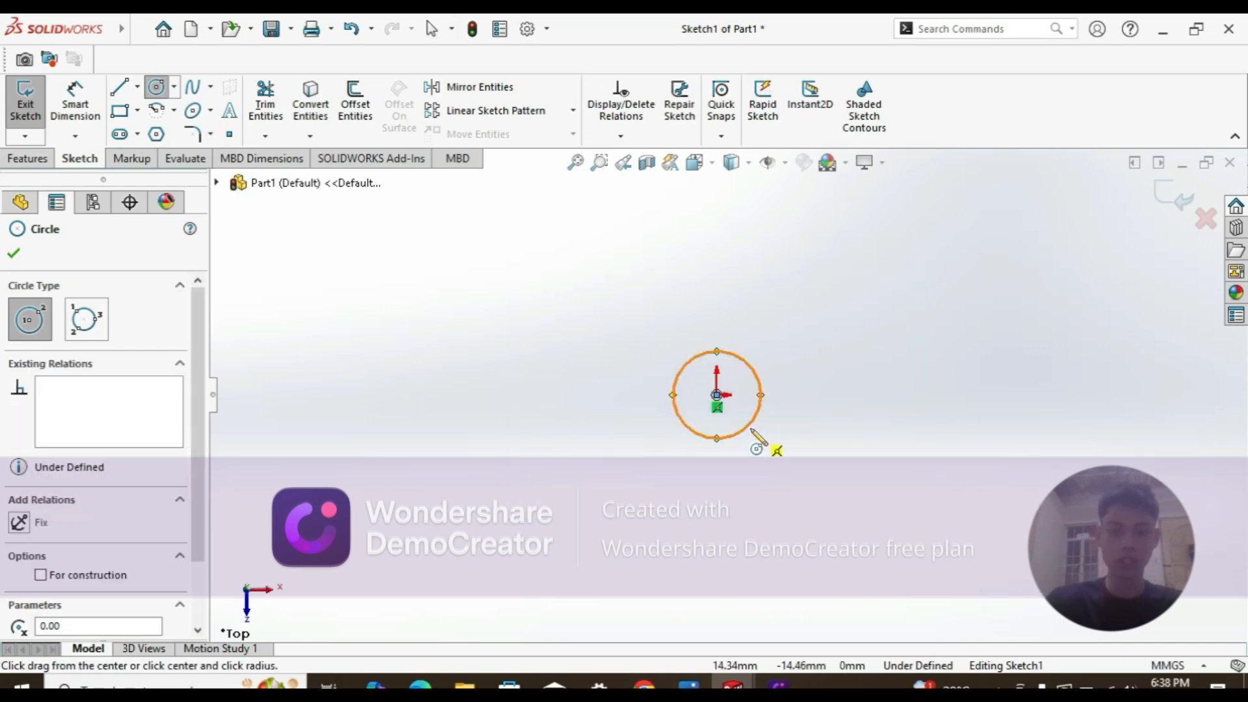
{"action": "key", "text": "Escape"}
Step: Dimension the circle's diameter to 20 mm, placed left of the circle
{"action": "left_click", "coordinate": [684, 375]}
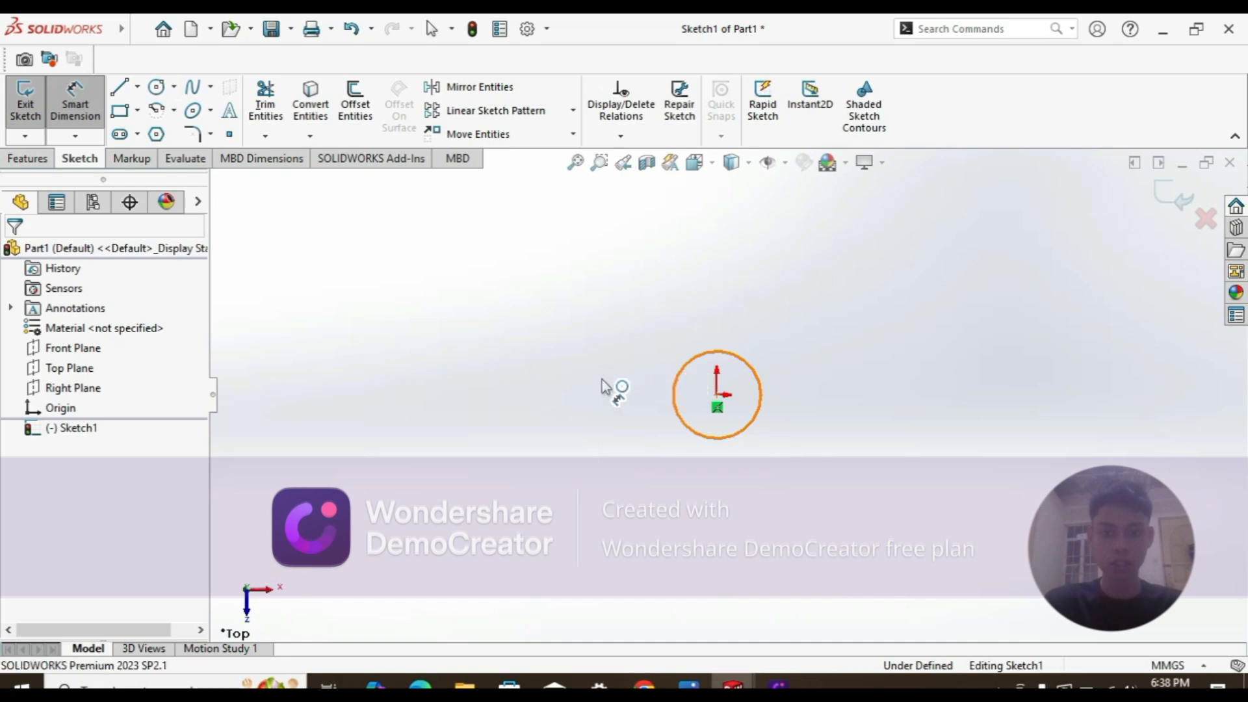
{"action": "left_click", "coordinate": [676, 381]}
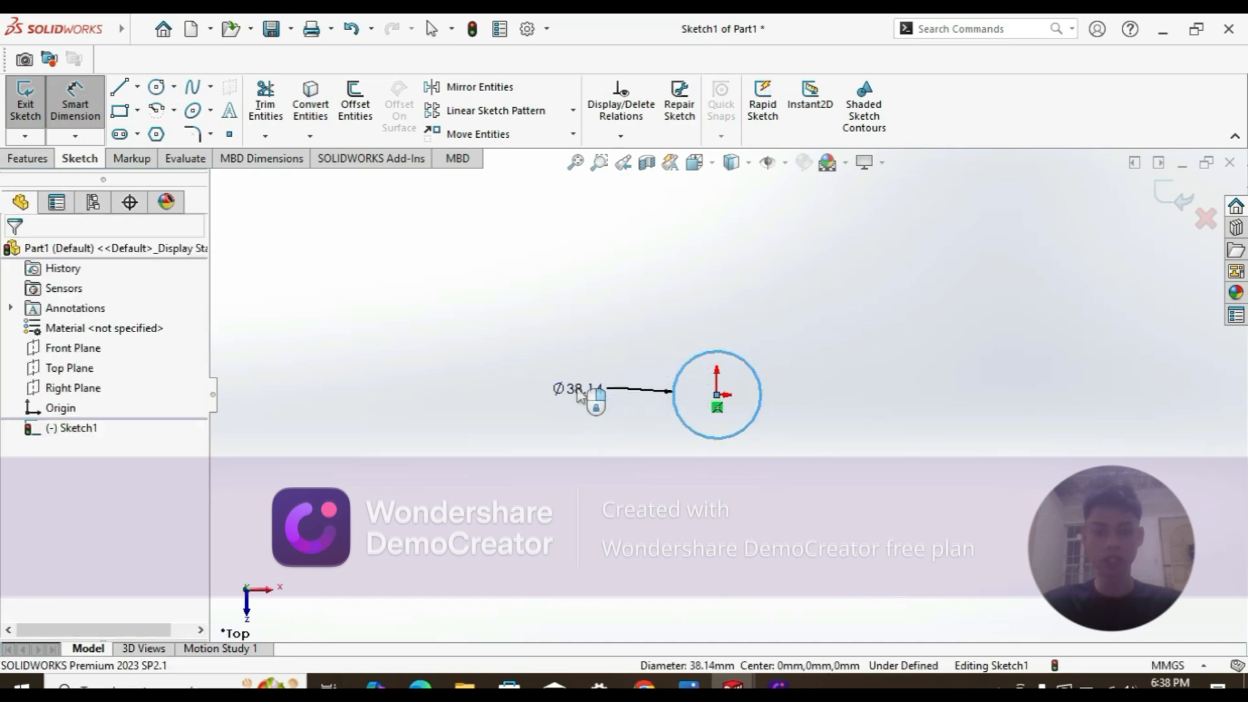
{"action": "left_click", "coordinate": [578, 392]}
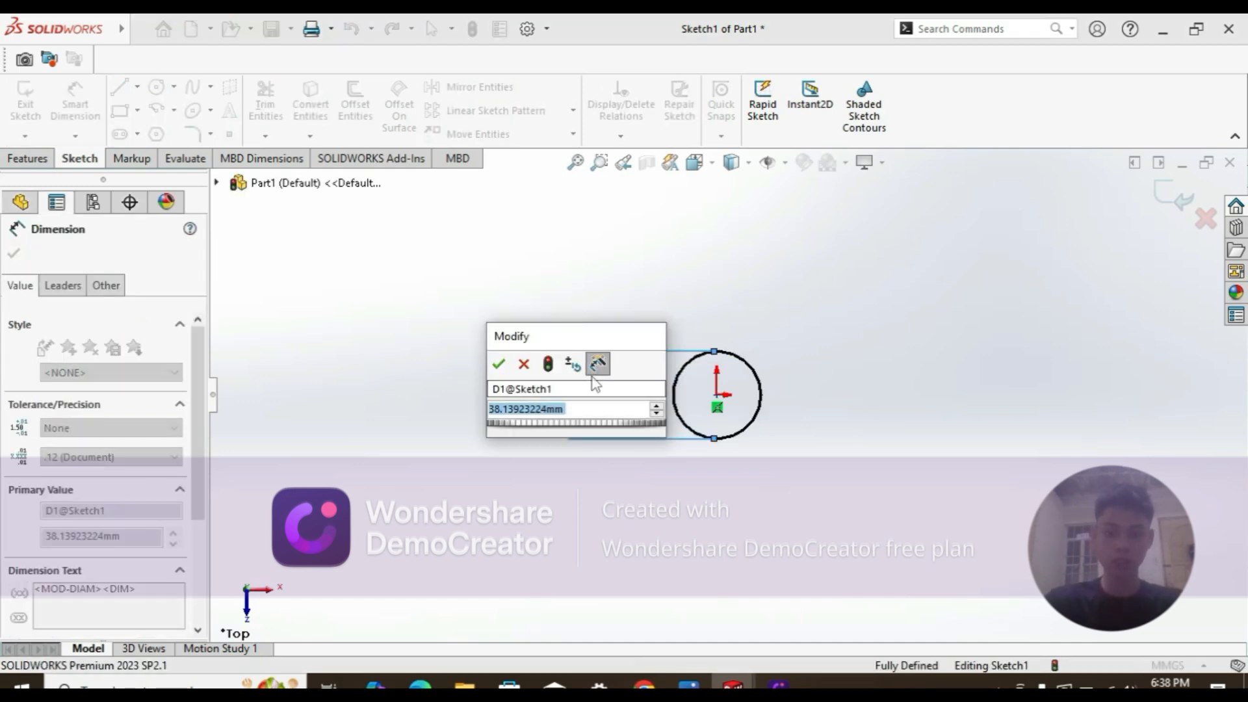
{"action": "type", "text": "20"}
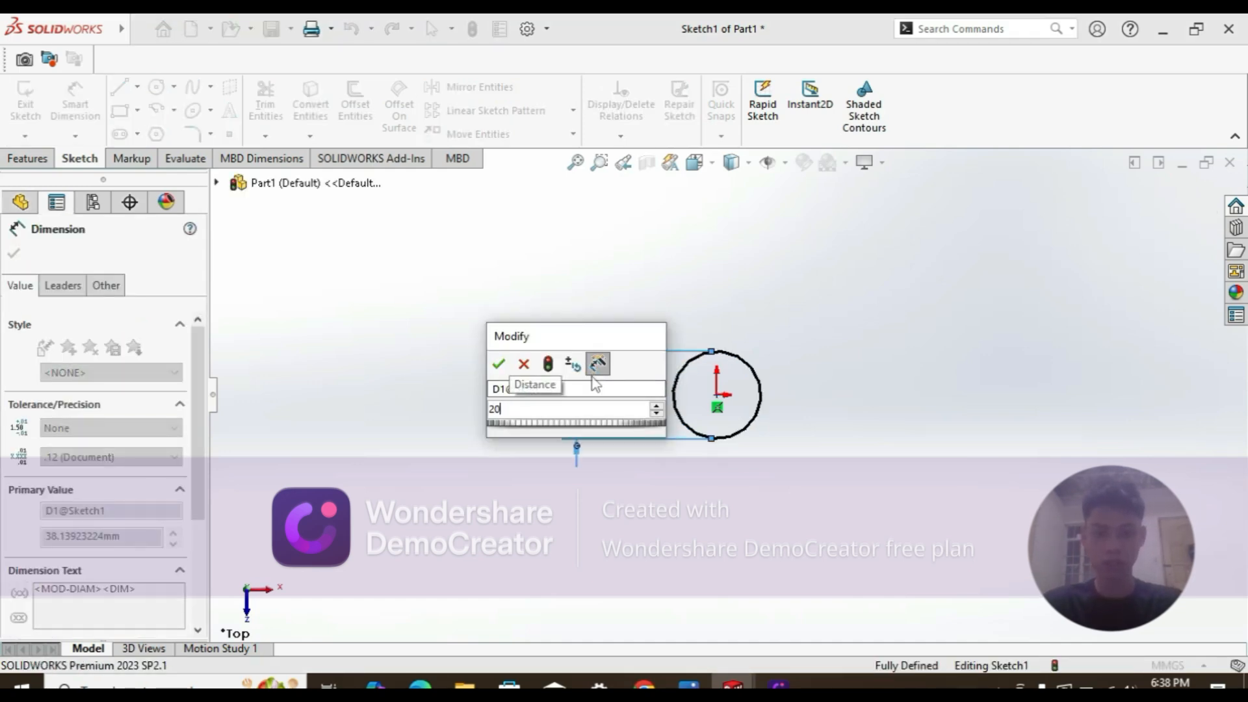
{"action": "key", "text": "Return"}
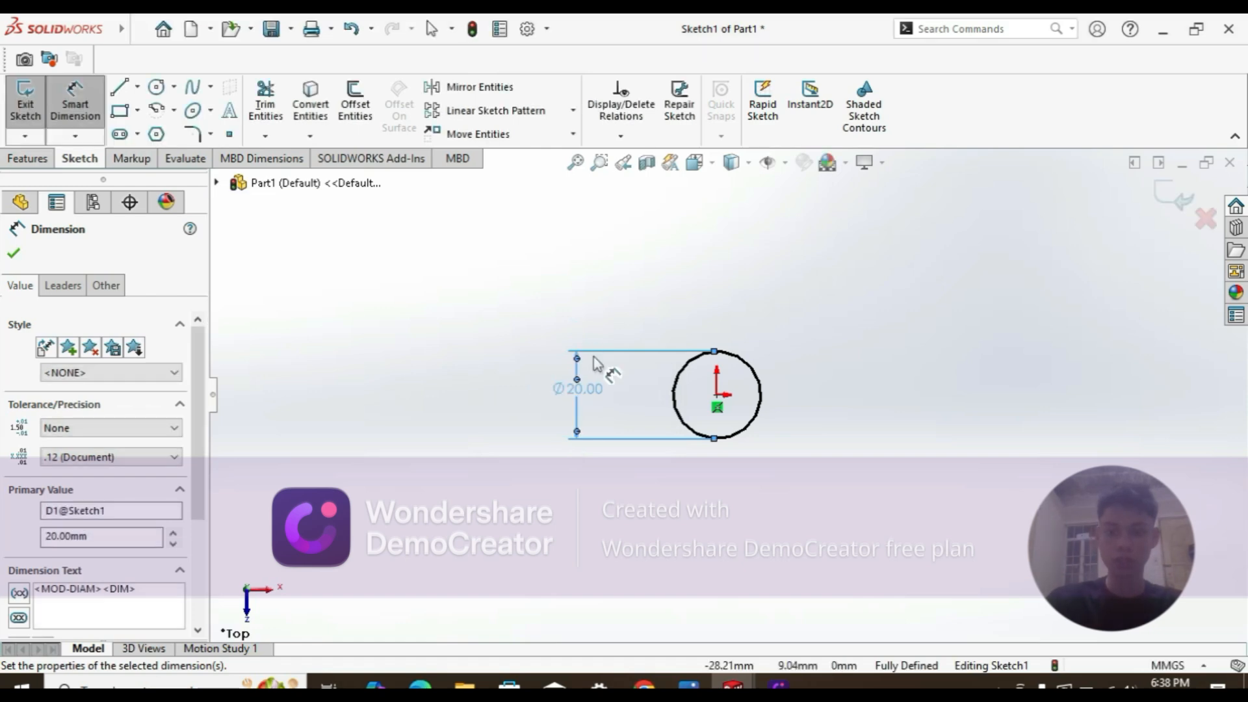
{"action": "key", "text": "Escape"}
{"action": "key", "text": "Escape"}
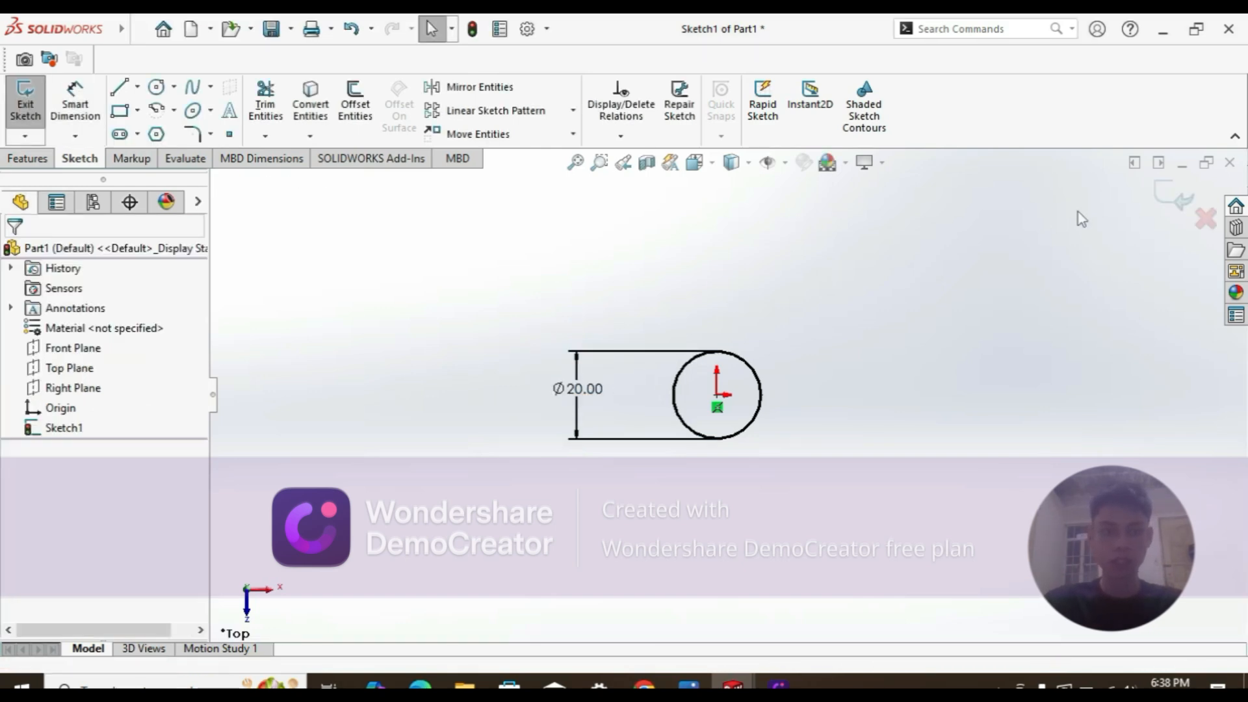
Step: Exit the circle sketch and start a new sketch on Front Plane
{"action": "left_click", "coordinate": [1178, 198]}
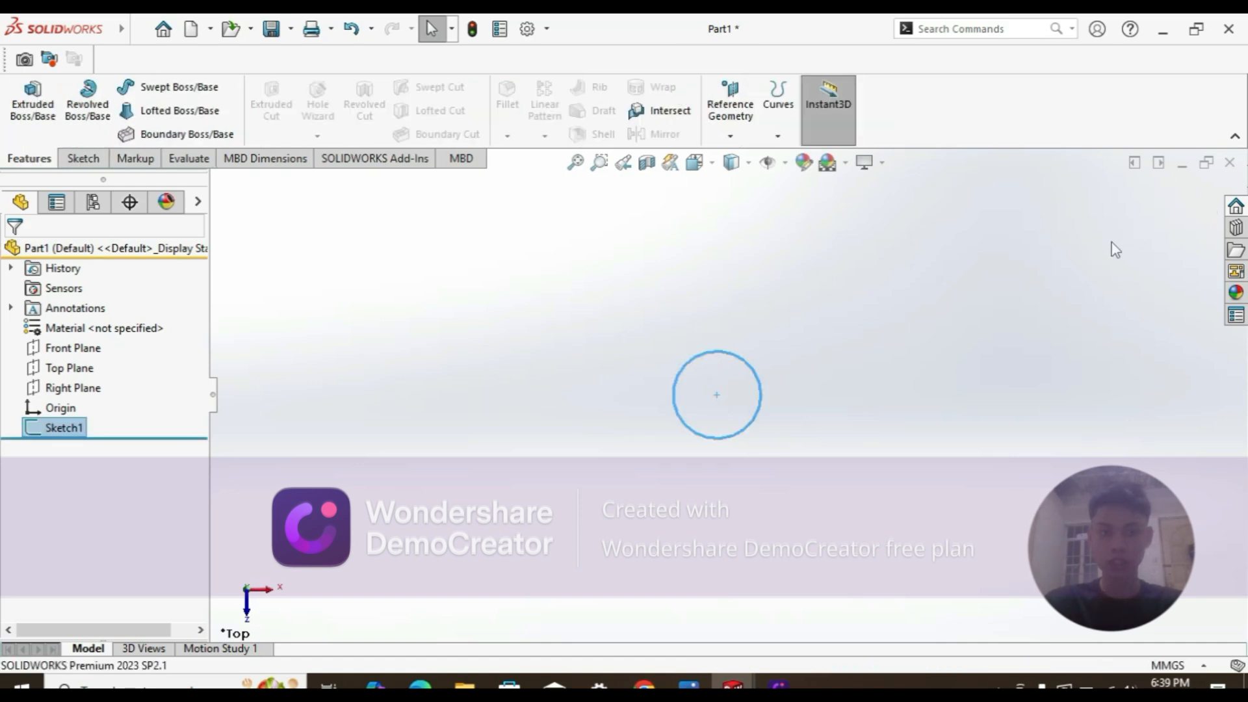
{"action": "left_click", "coordinate": [73, 348]}
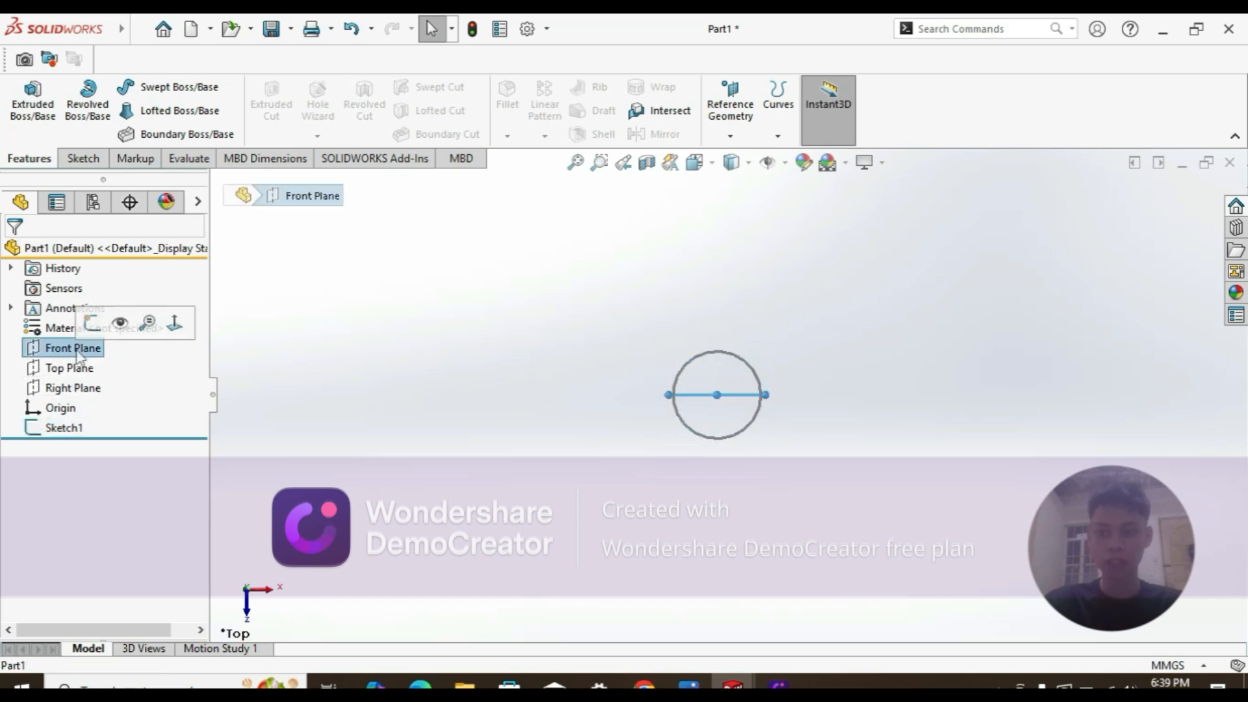
{"action": "left_click", "coordinate": [92, 323]}
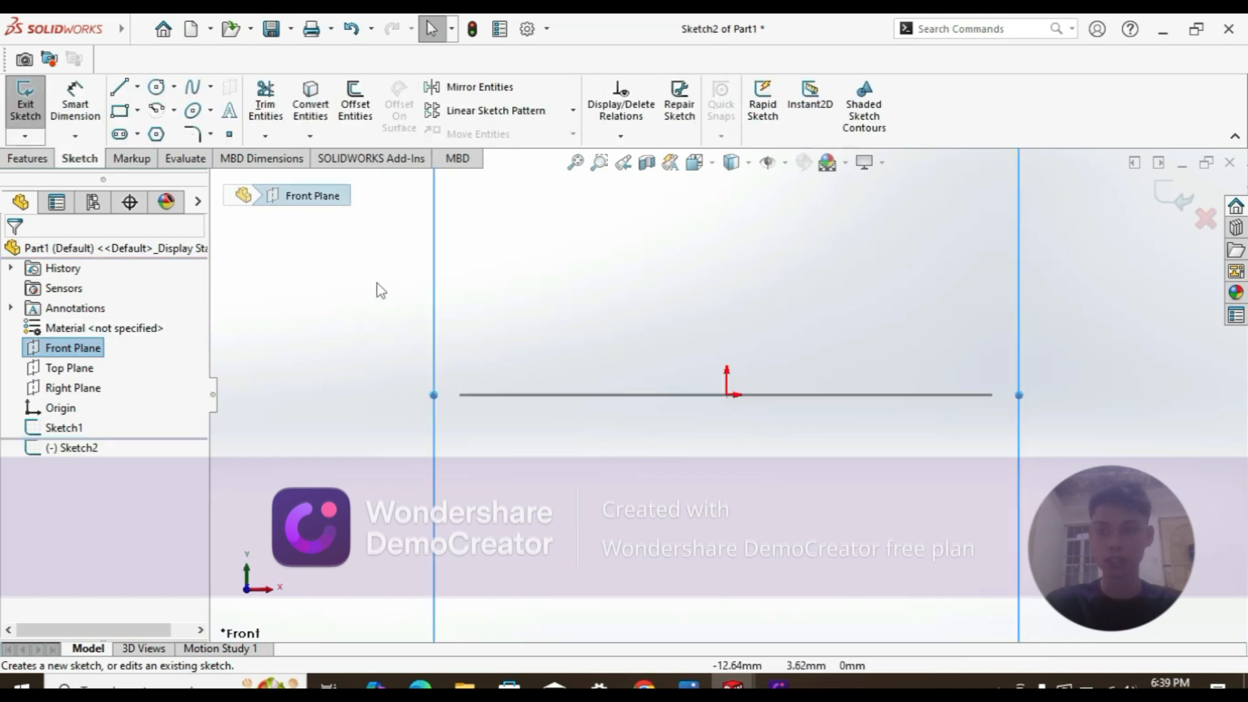
Step: Draw three connected lines: up from the origin, across the top, and back down
{"action": "left_click", "coordinate": [121, 90]}
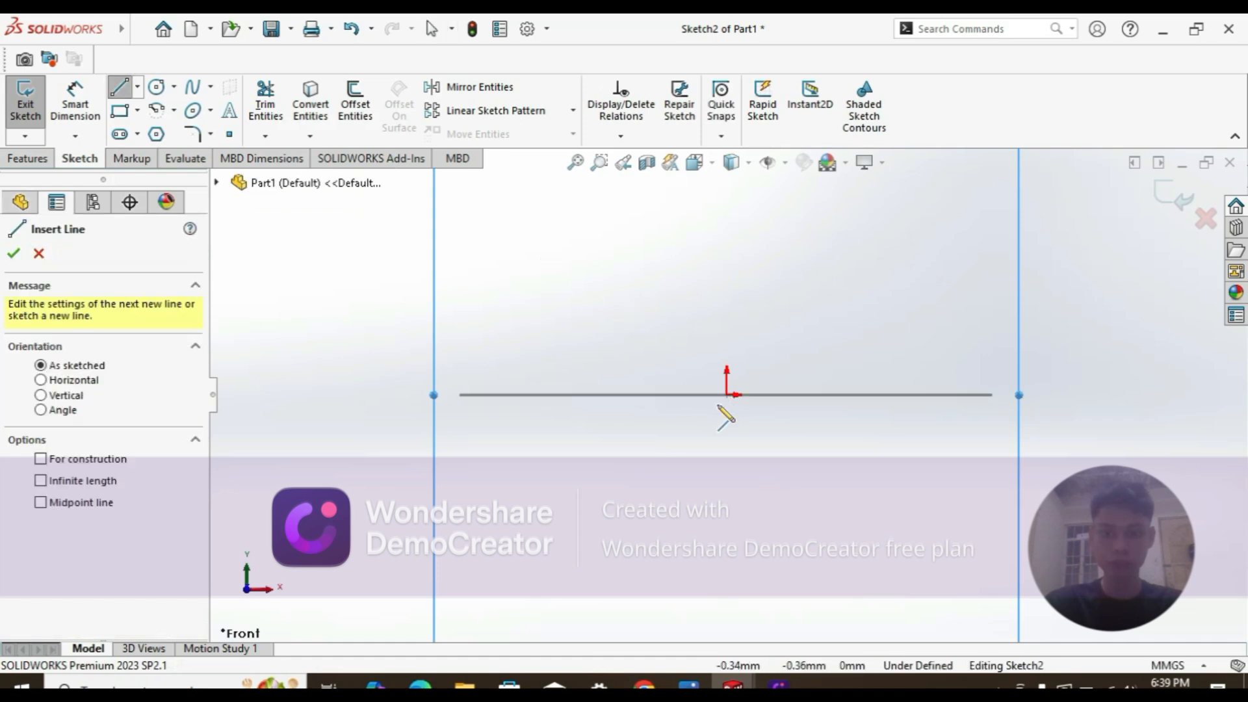
{"action": "left_click", "coordinate": [726, 395]}
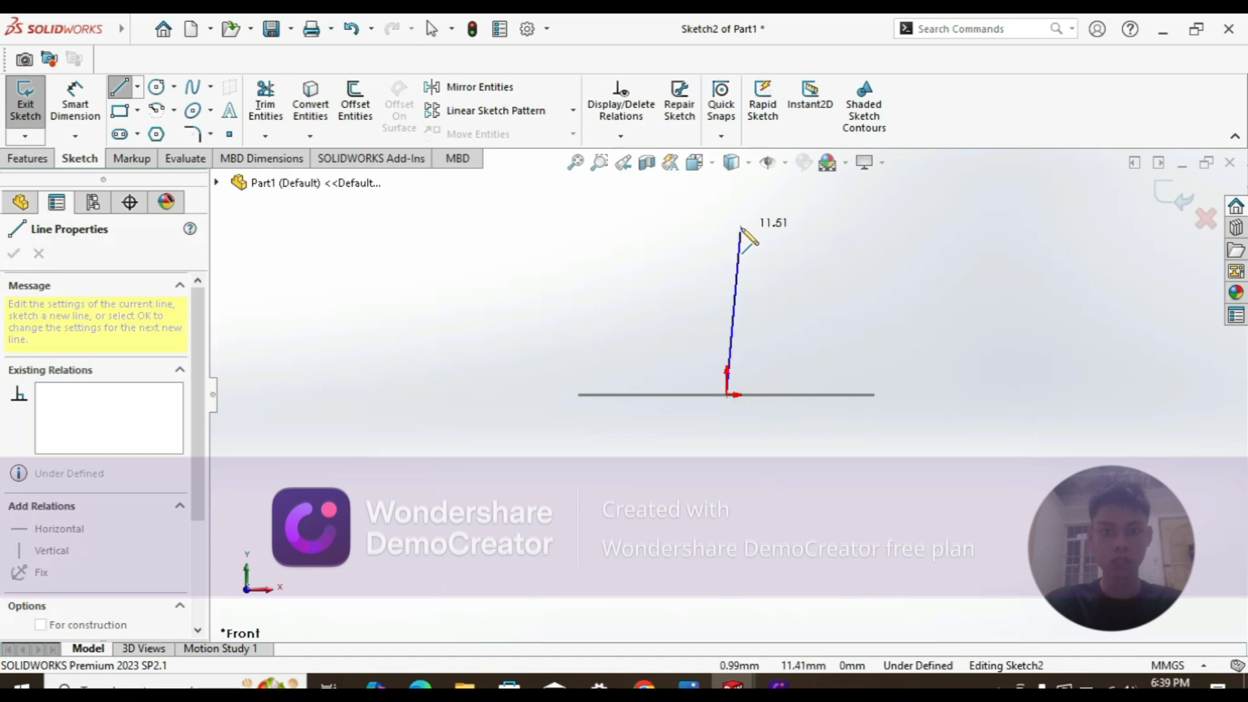
{"action": "scroll", "coordinate": [727, 236], "scroll_direction": "up", "scroll_amount": 2}
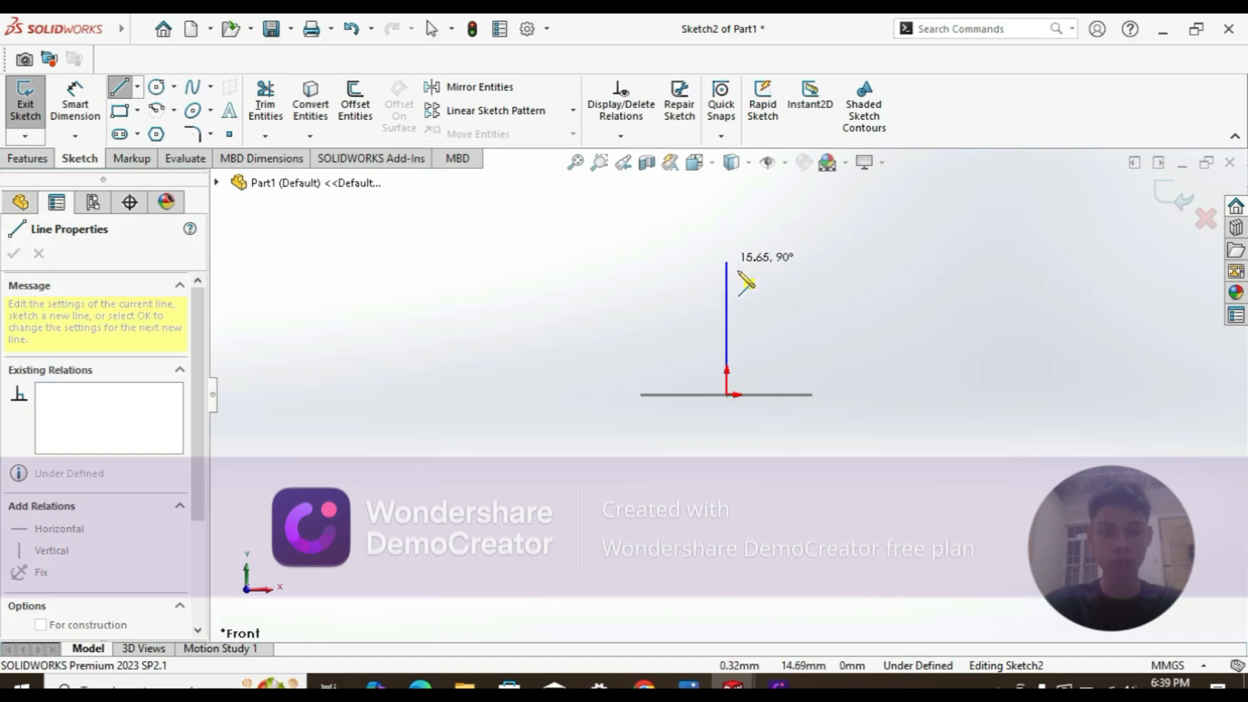
{"action": "left_click", "coordinate": [726, 253]}
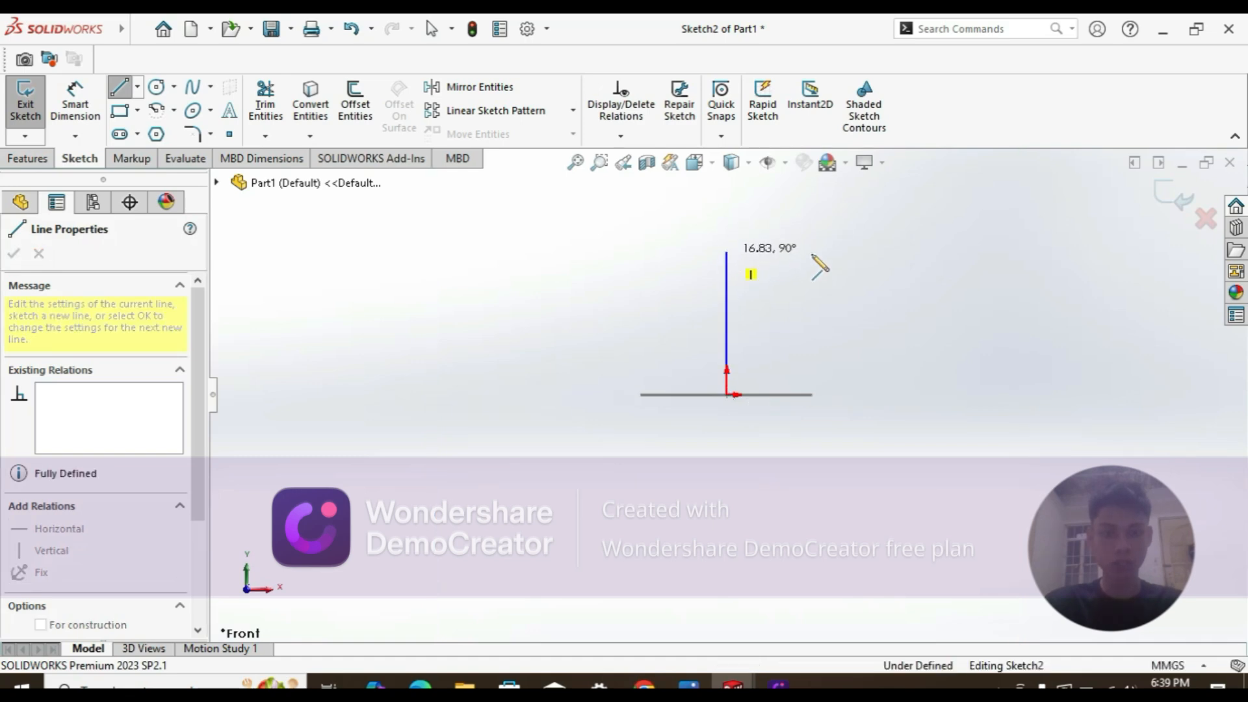
{"action": "left_click", "coordinate": [1088, 251]}
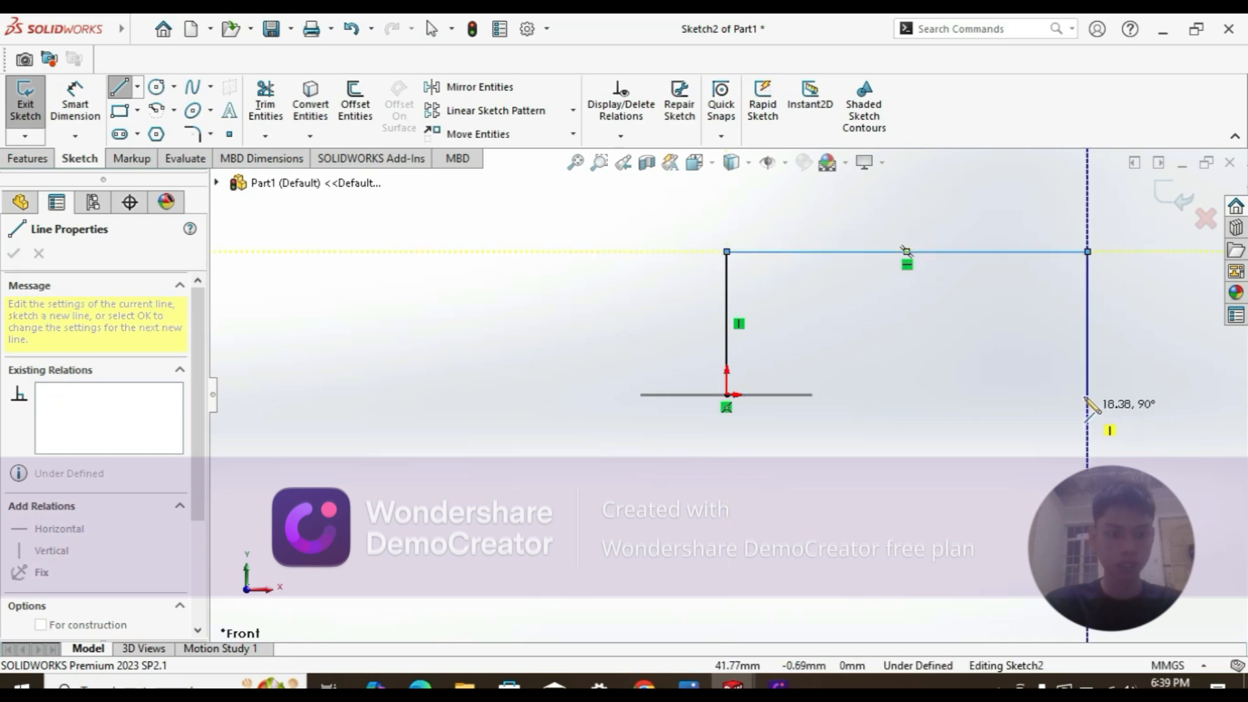
{"action": "left_click", "coordinate": [1087, 394]}
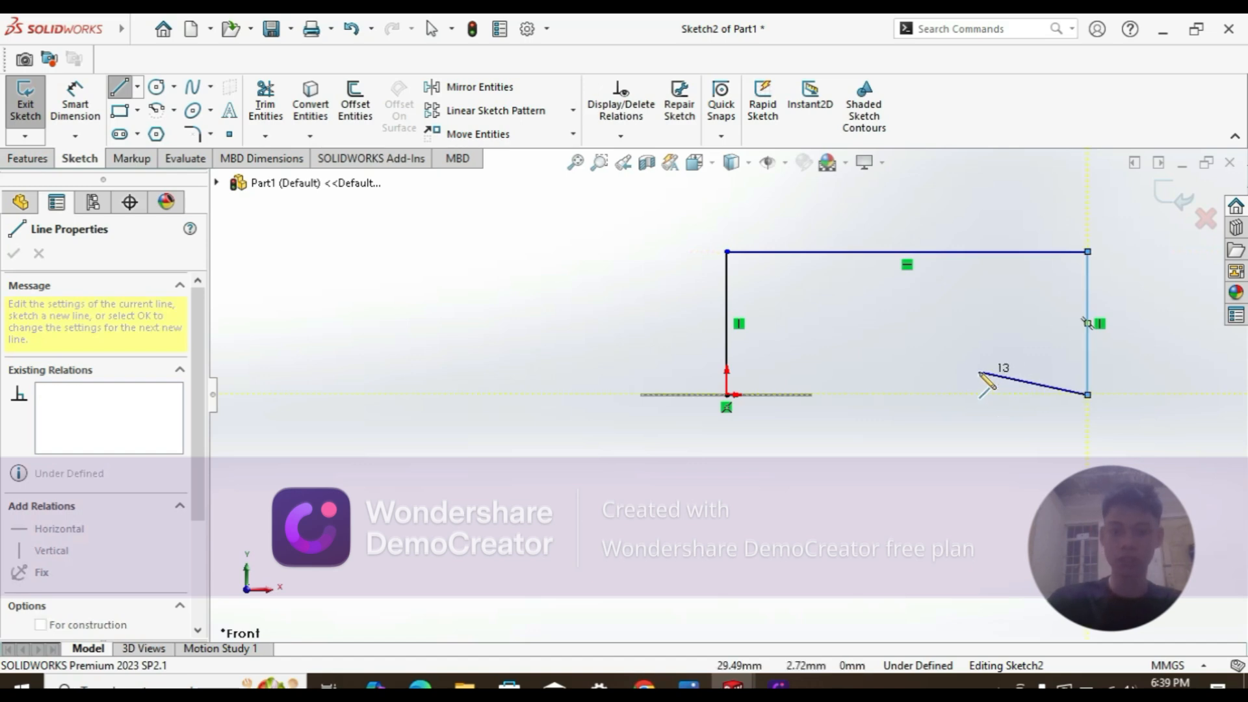
{"action": "key", "text": "Escape"}
{"action": "key", "text": "Escape"}
{"action": "key", "text": "Escape"}
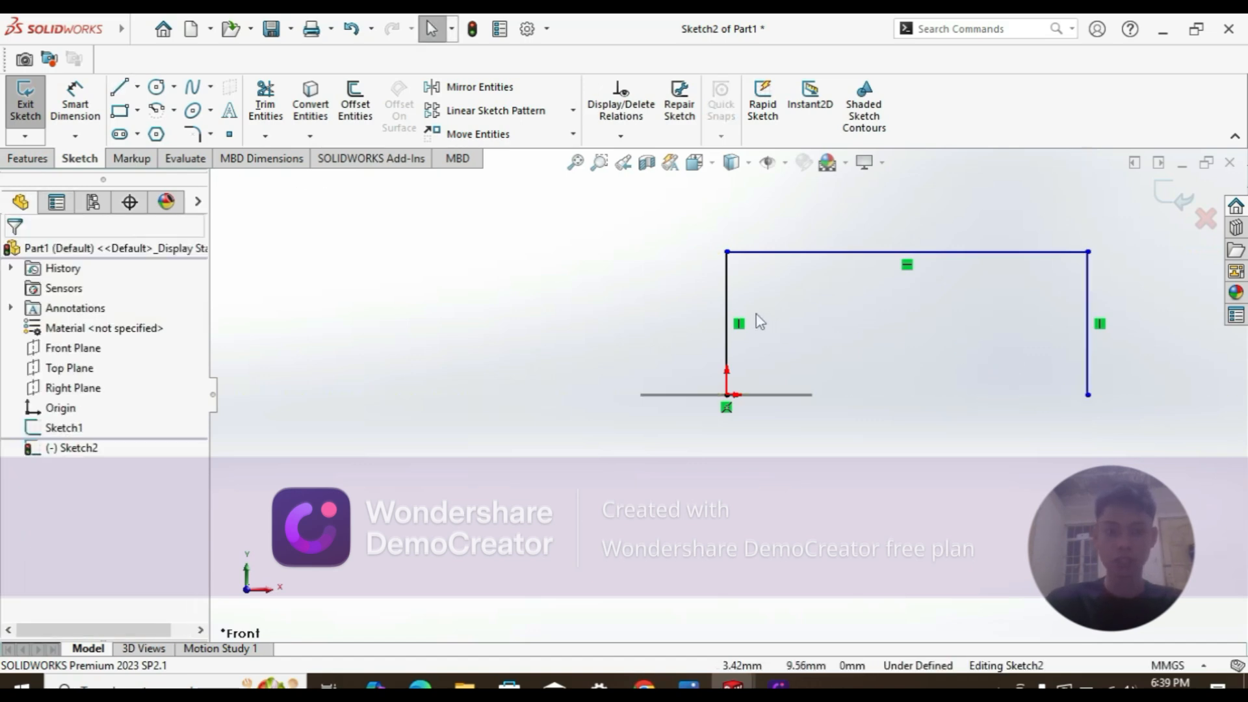
Step: Add a height dimension (16.83) to the left vertical leg, placed to its left
{"action": "key", "text": "d"}
{"action": "left_click", "coordinate": [726, 292]}
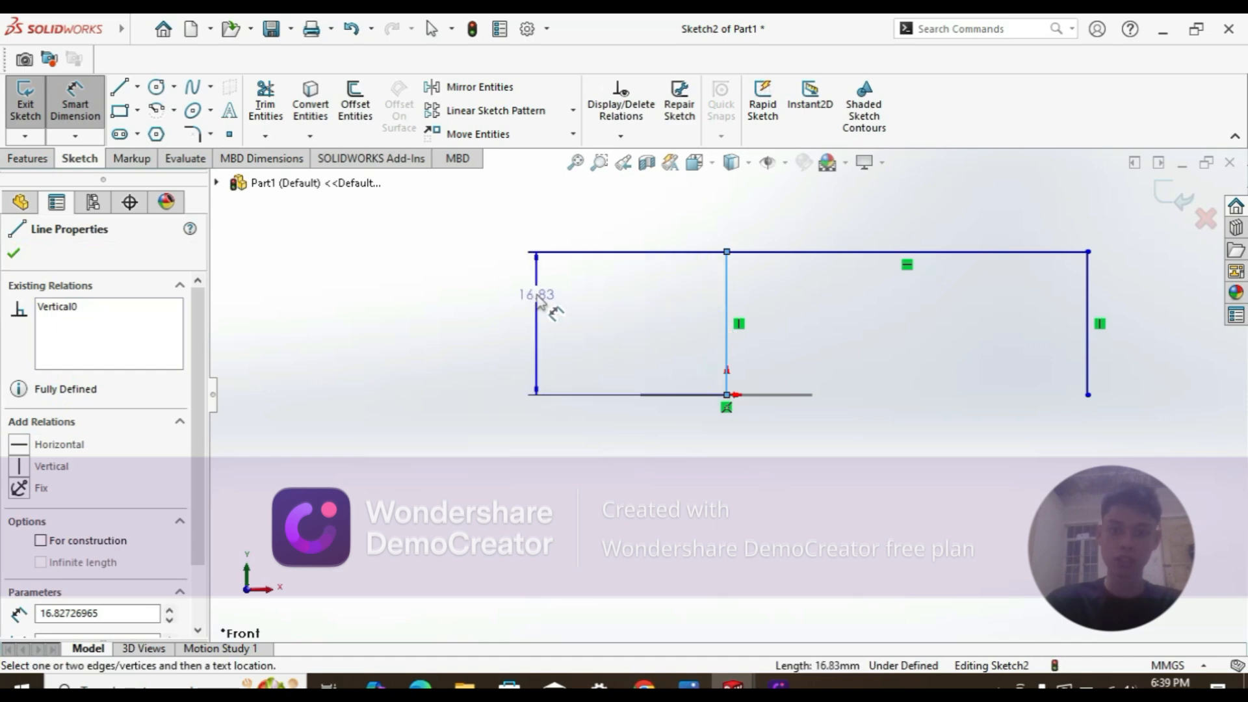
{"action": "left_click", "coordinate": [537, 296]}
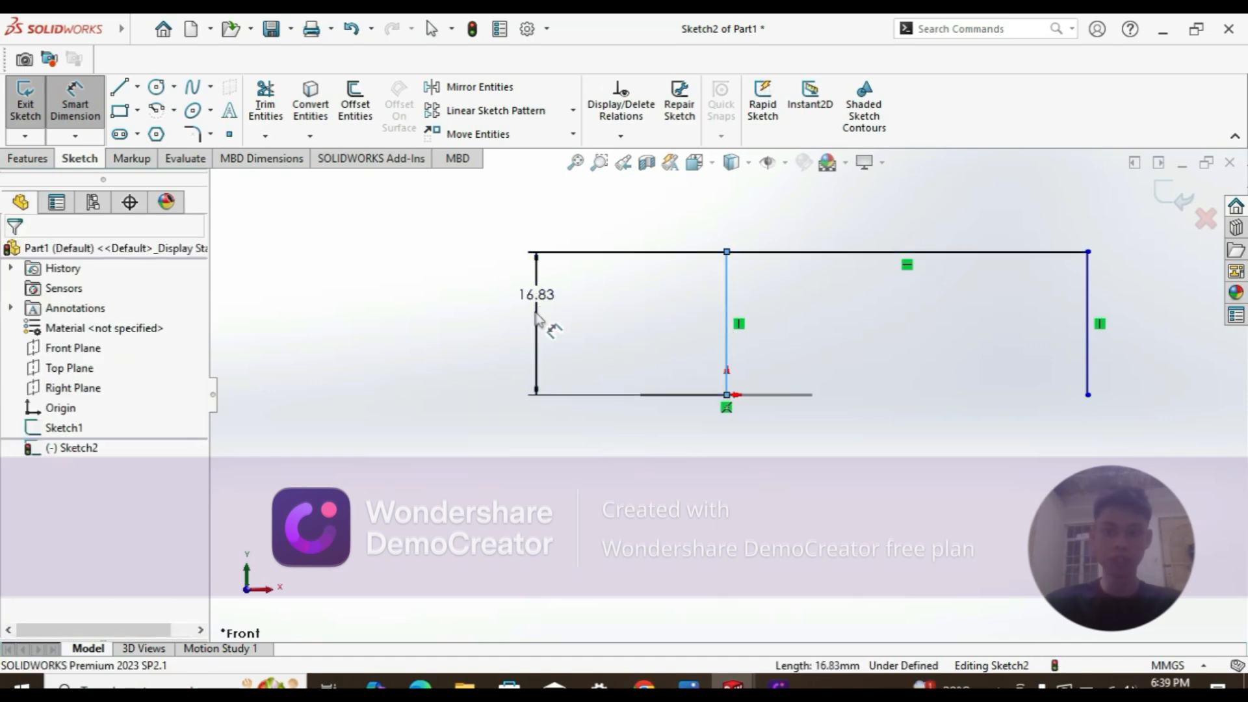
{"action": "double_click", "coordinate": [537, 296]}
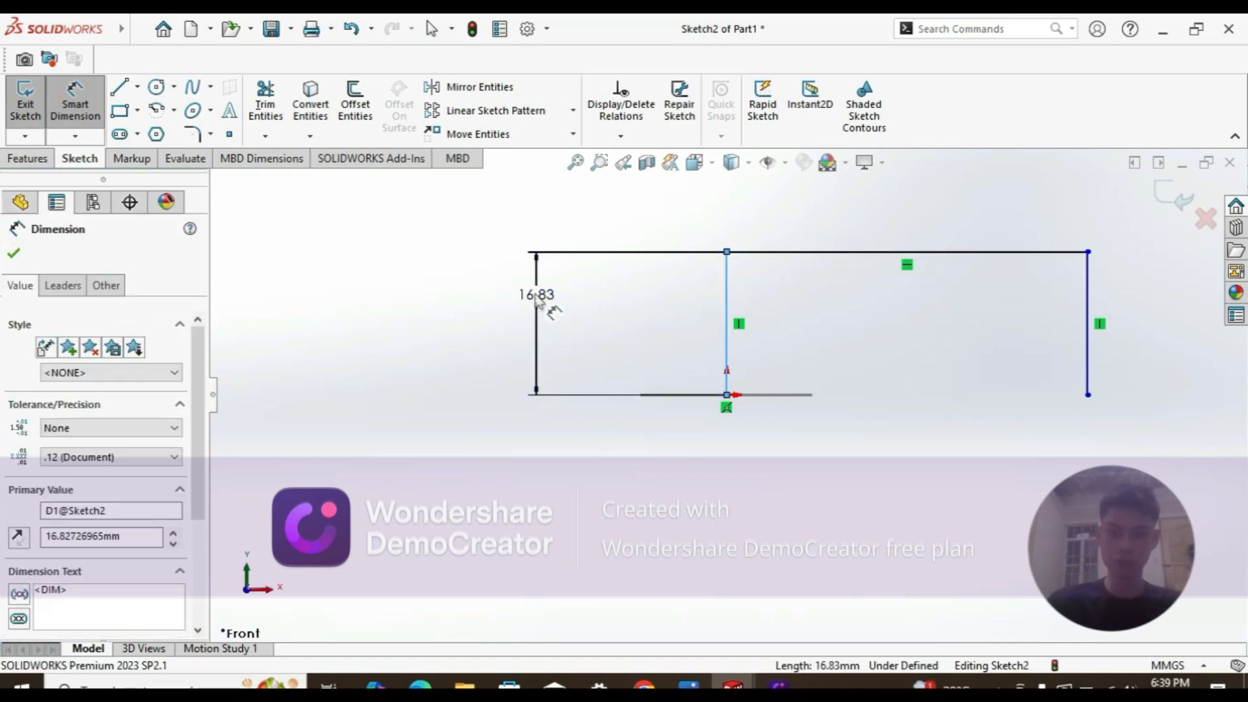
{"action": "left_click", "coordinate": [537, 294]}
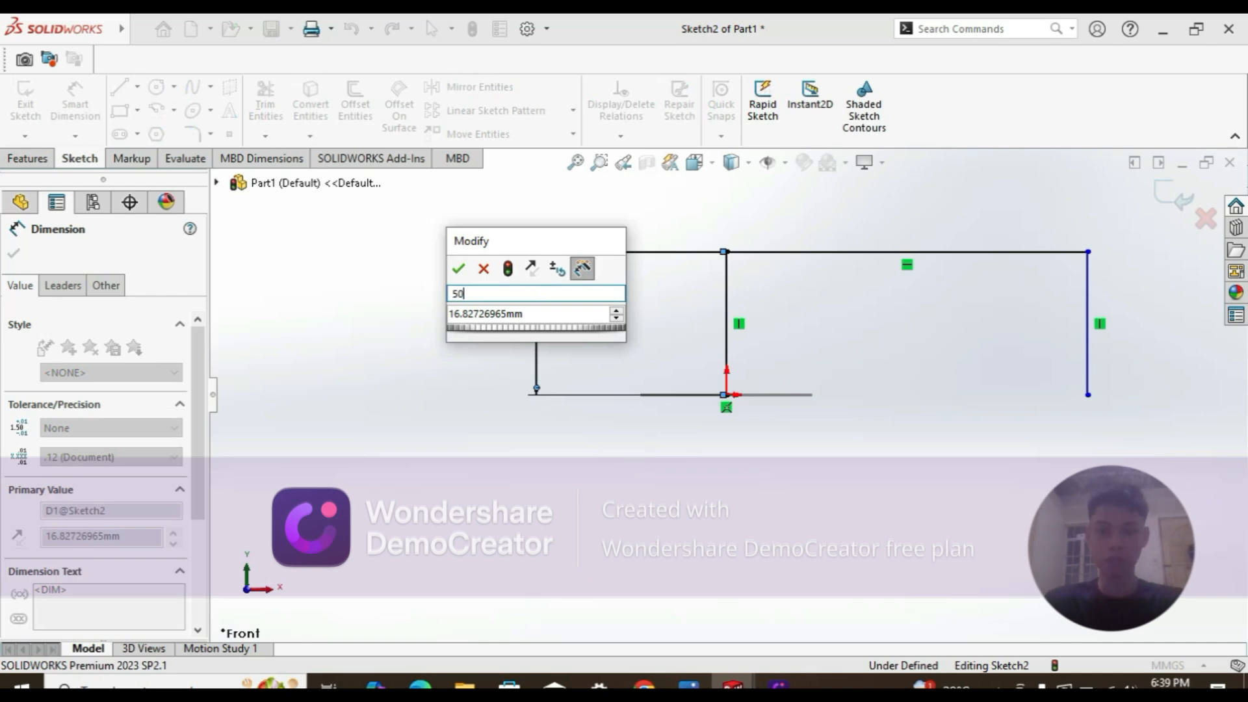
{"action": "key", "text": "Tab"}
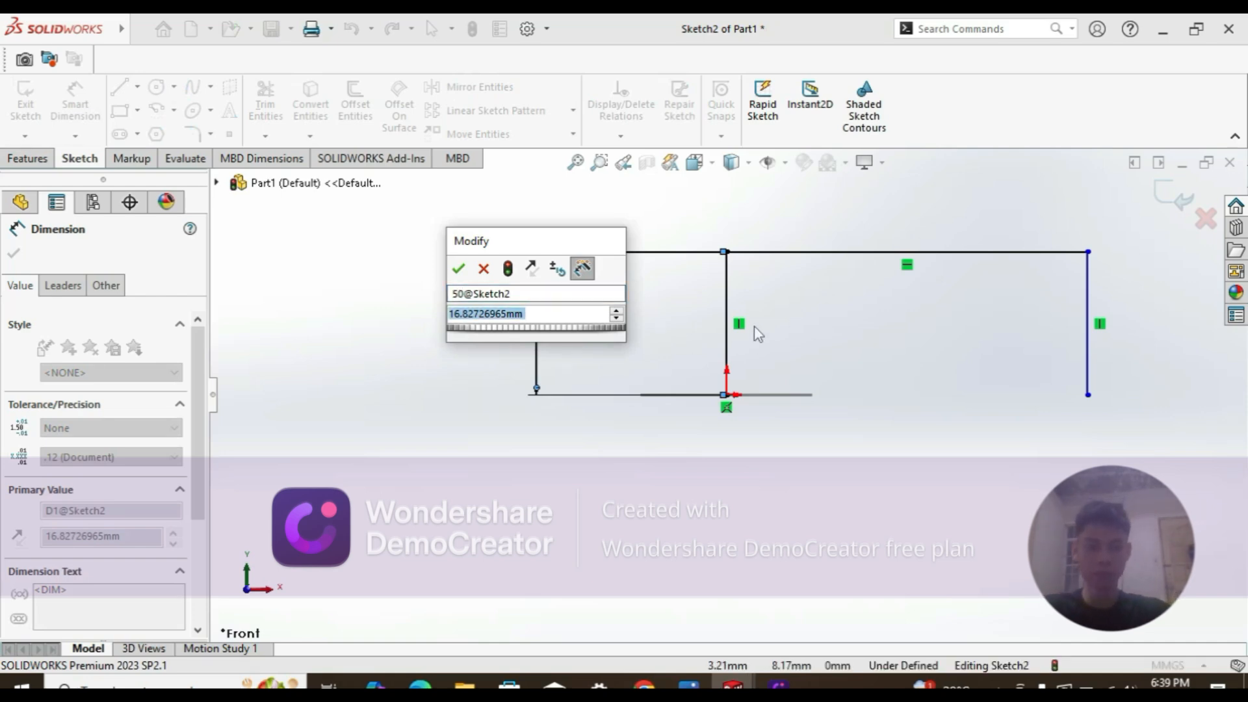
{"action": "left_click", "coordinate": [457, 273]}
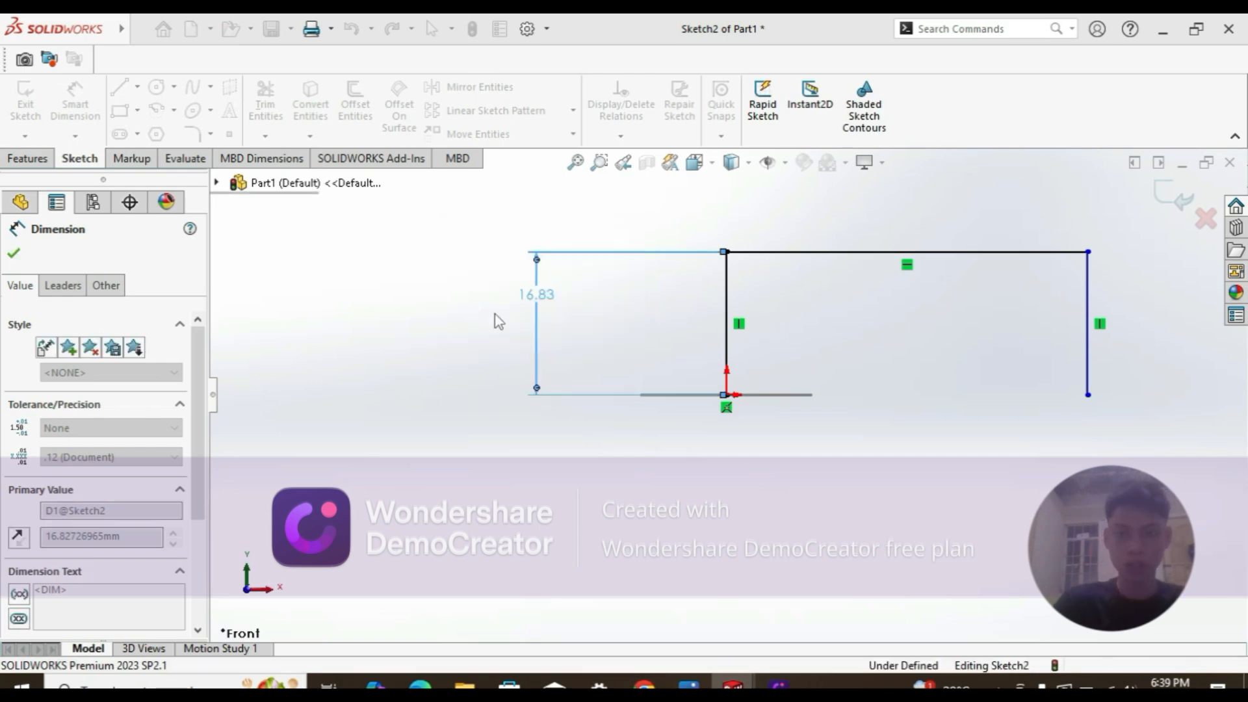
Step: Change the left leg's height dimension from 16.83 to 50 mm
{"action": "double_click", "coordinate": [537, 294]}
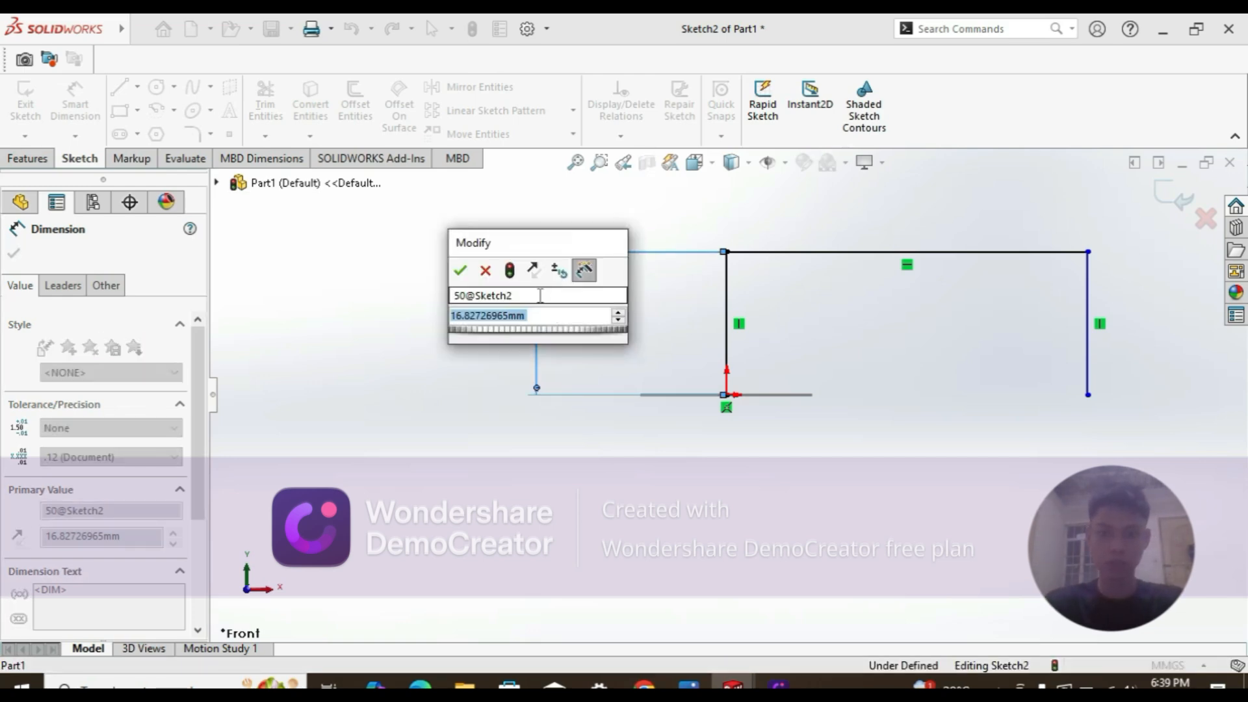
{"action": "type", "text": "50"}
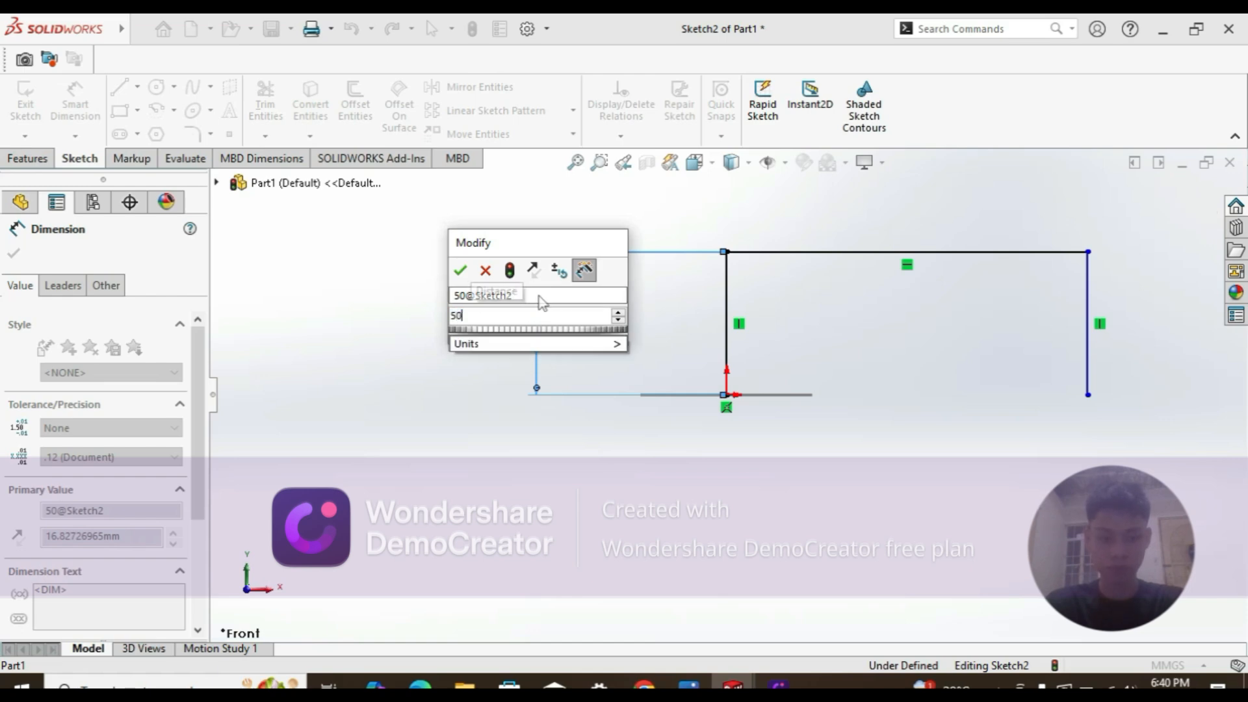
{"action": "key", "text": "Return"}
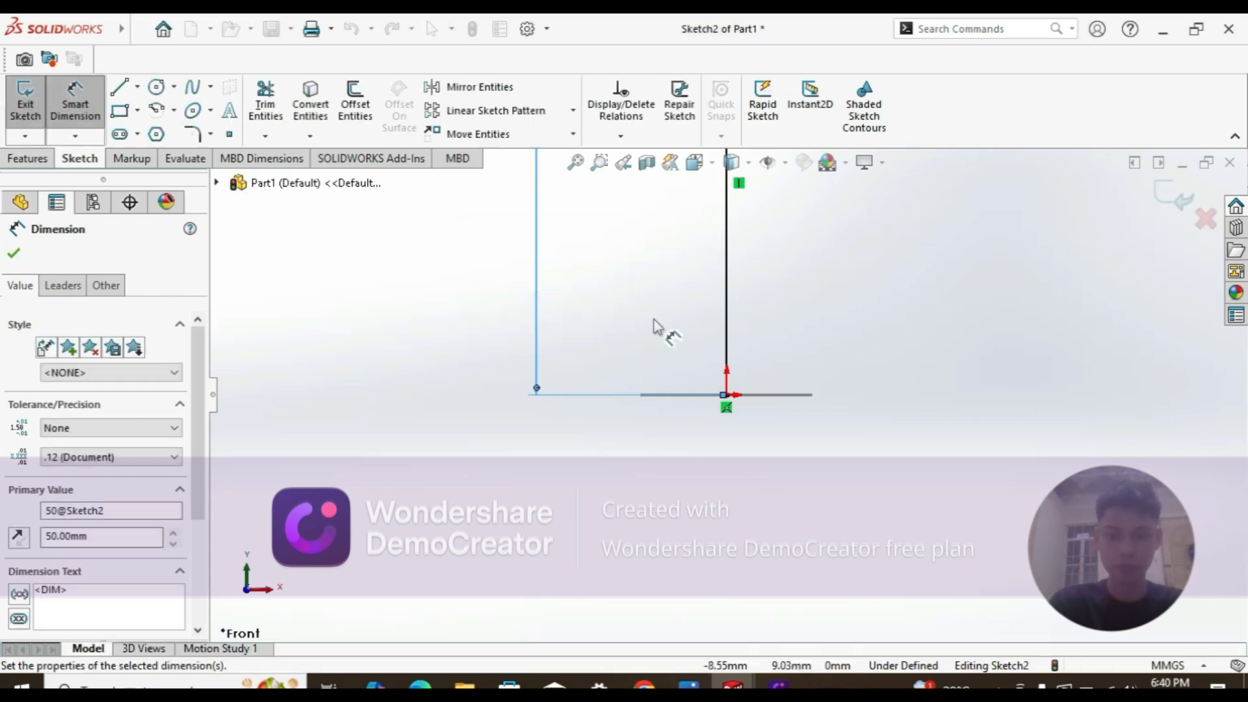
{"action": "scroll", "coordinate": [790, 298], "scroll_direction": "up", "scroll_amount": 5}
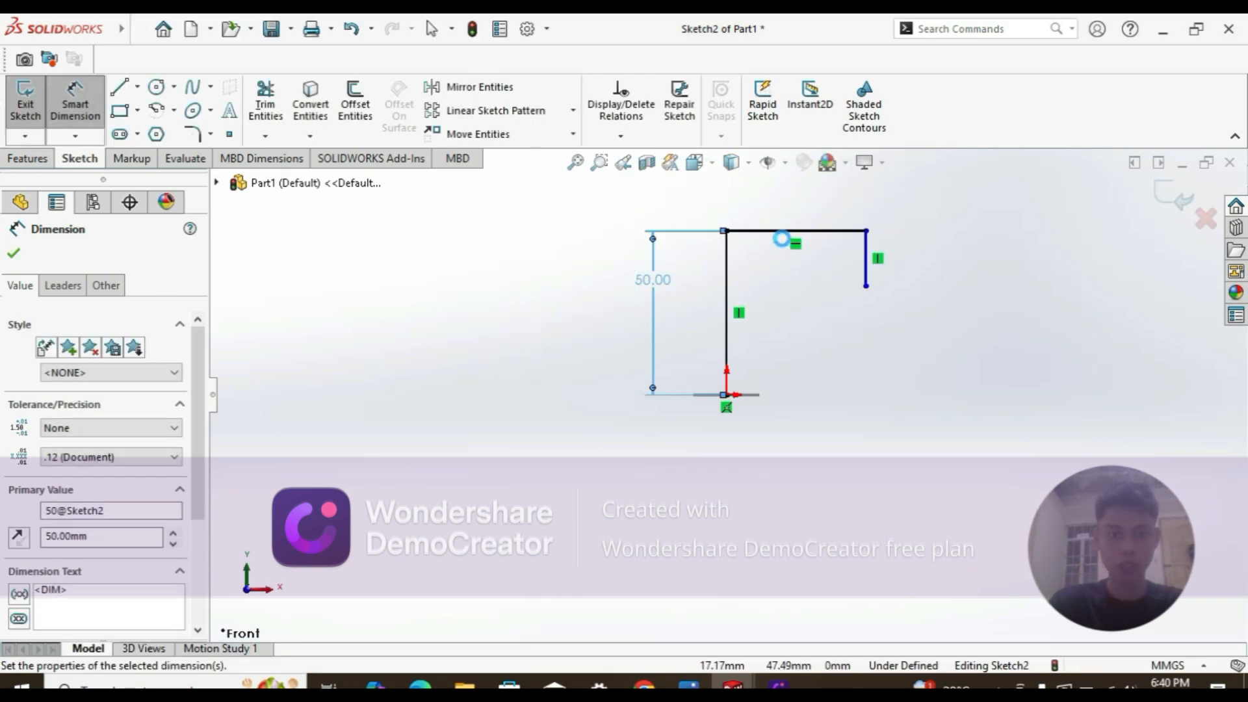
{"action": "key", "text": "Escape"}
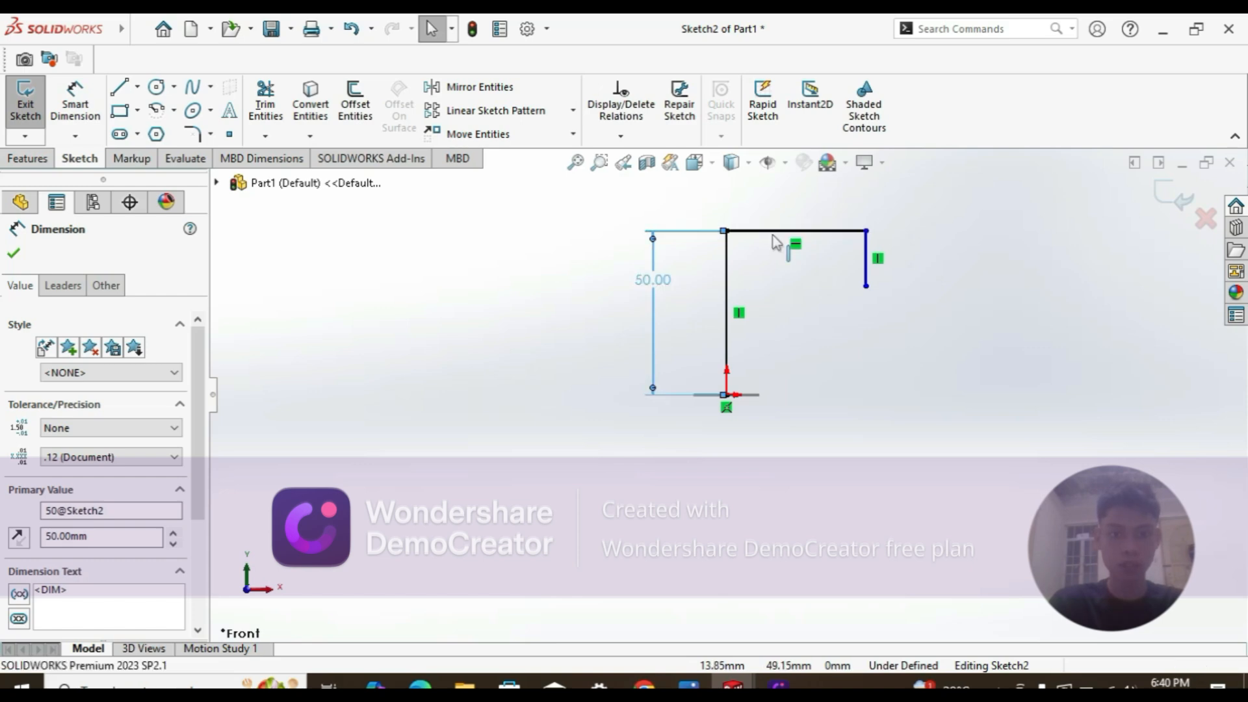
{"action": "key", "text": "Return"}
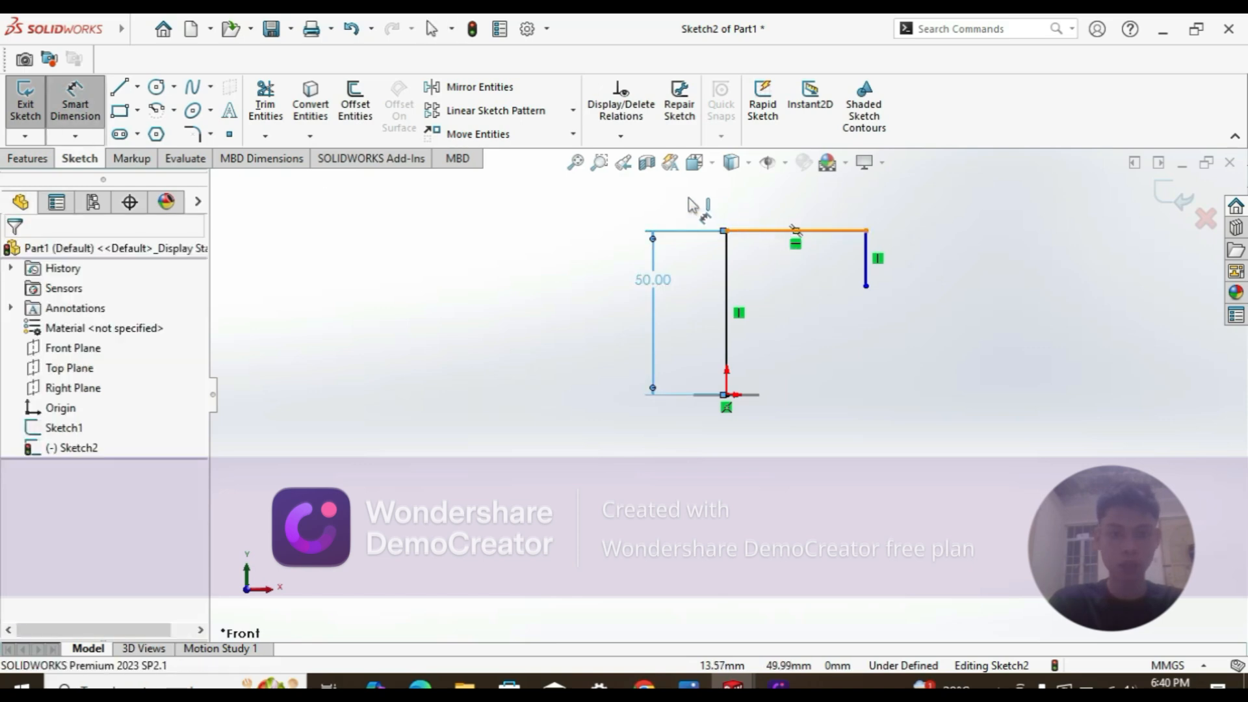
Step: Dimension the top horizontal line to 150 mm, placed above it
{"action": "left_click", "coordinate": [795, 231]}
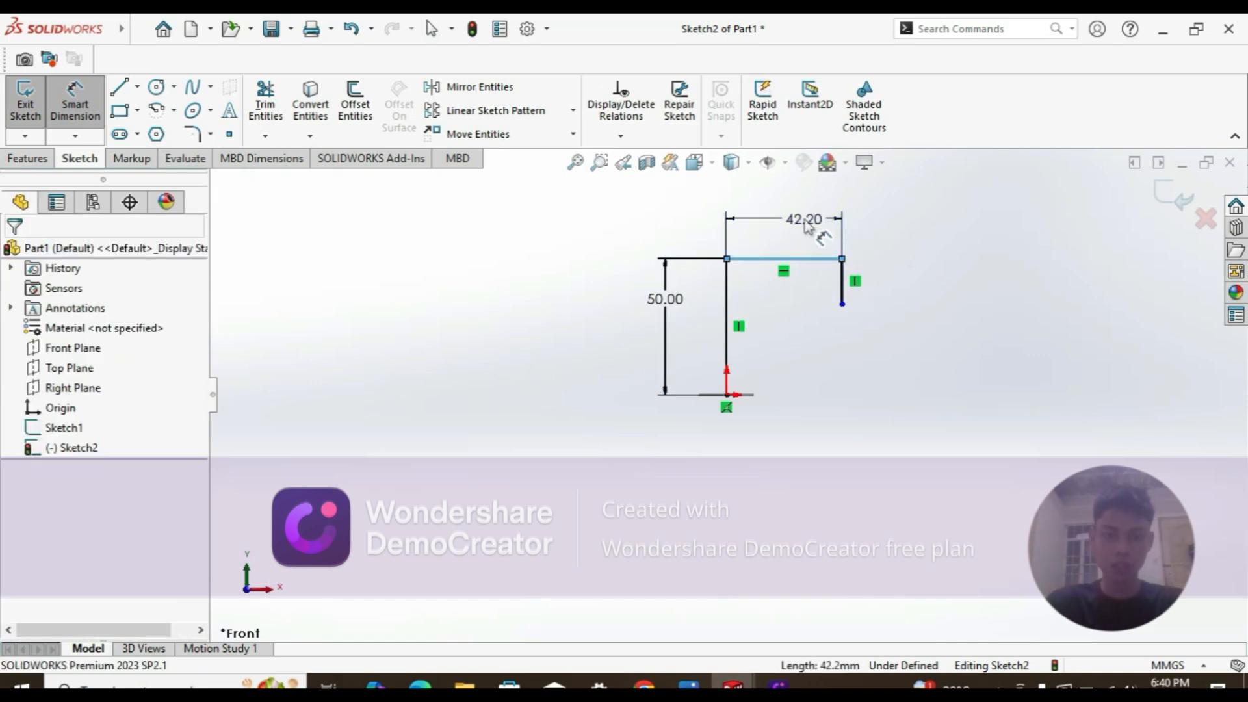
{"action": "left_click", "coordinate": [806, 224]}
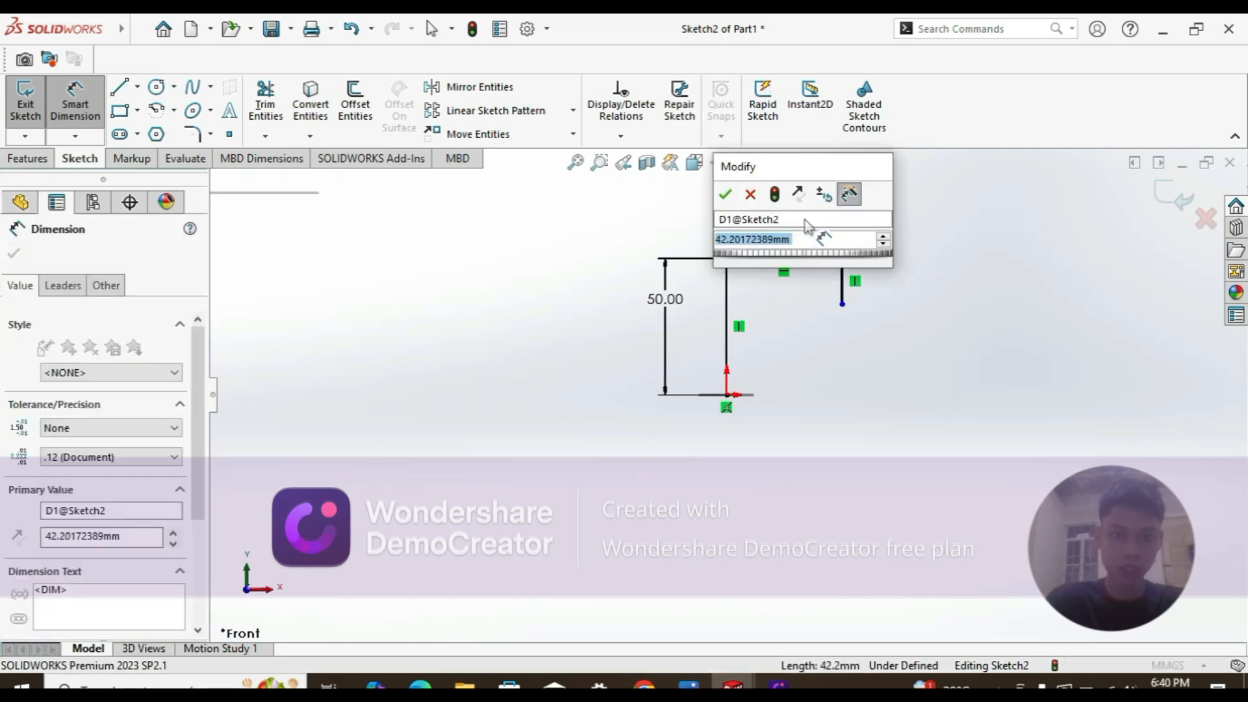
{"action": "type", "text": "150"}
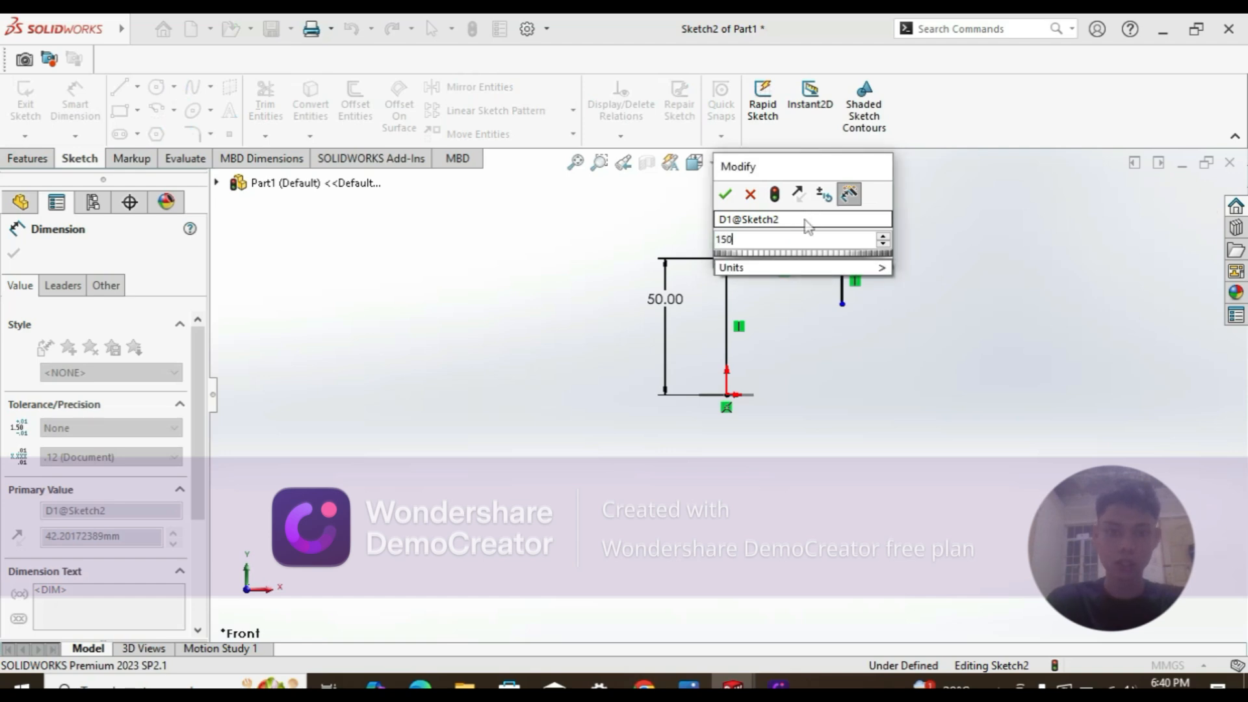
{"action": "key", "text": "Escape"}
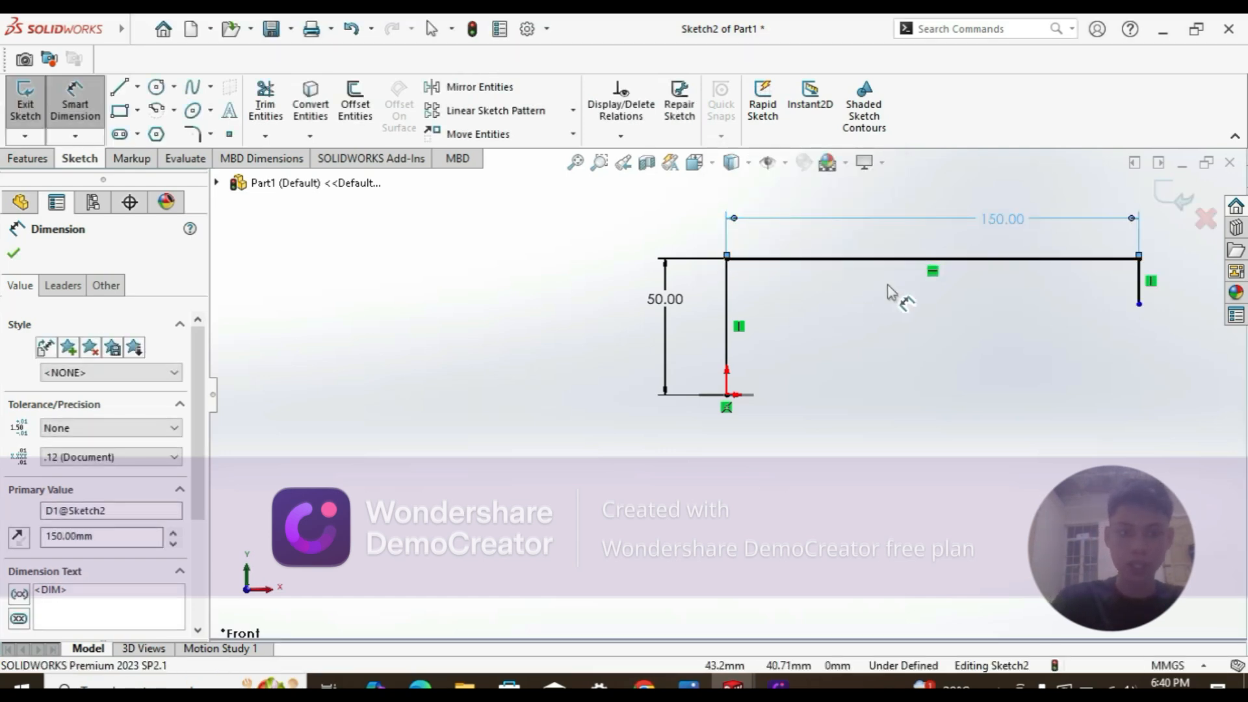
{"action": "key", "text": "Escape"}
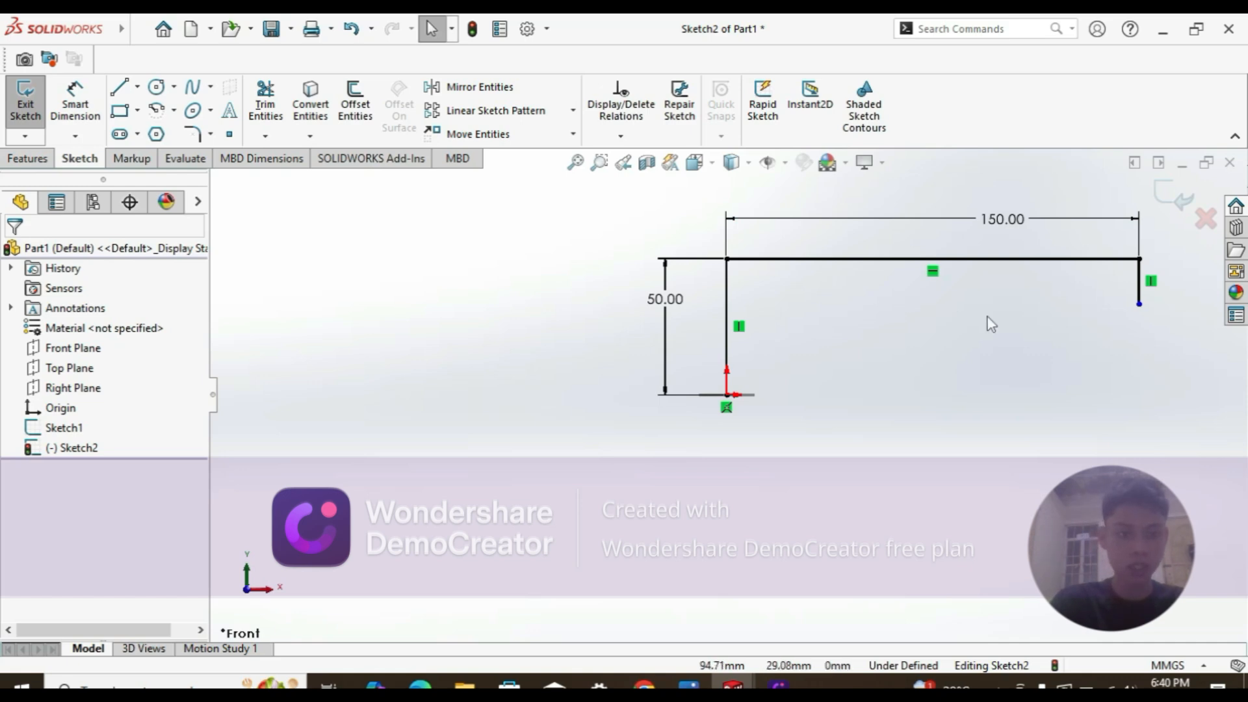
Step: Add a Horizontal relation between the origin and the right leg's bottom endpoint
{"action": "left_click", "coordinate": [729, 403]}
{"action": "left_click", "coordinate": [728, 402]}
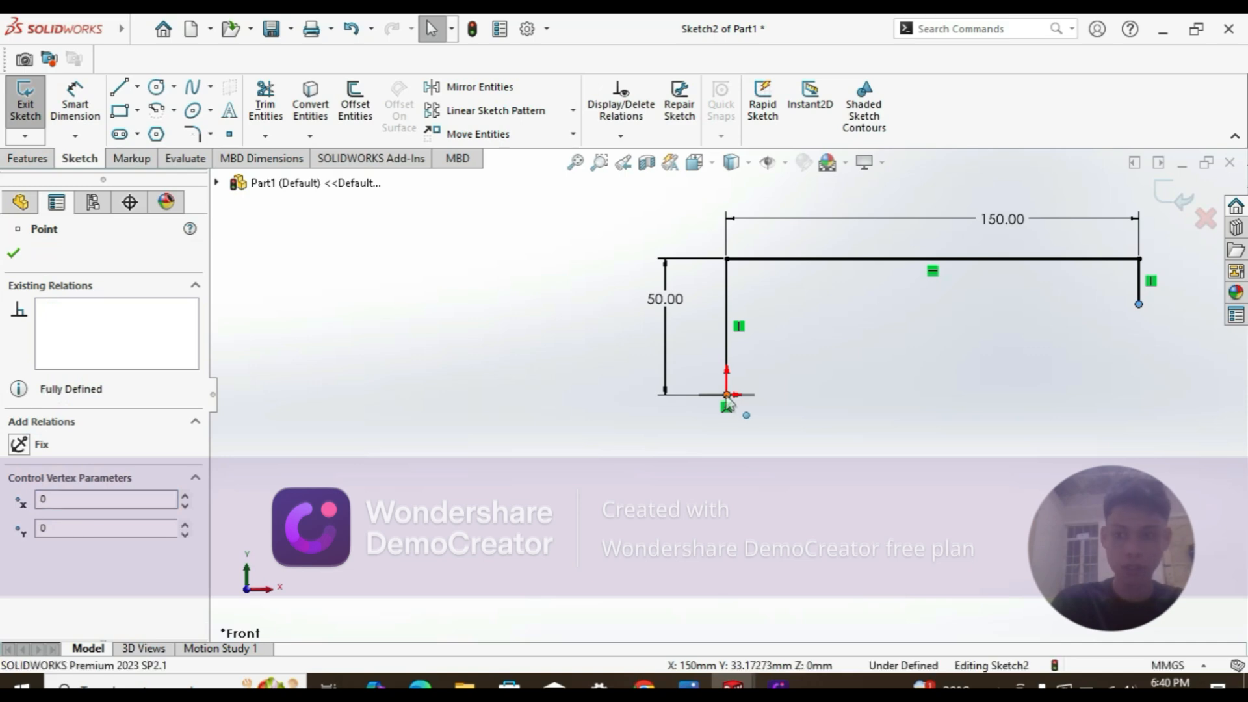
{"action": "left_click", "coordinate": [728, 401], "text": "ctrl"}
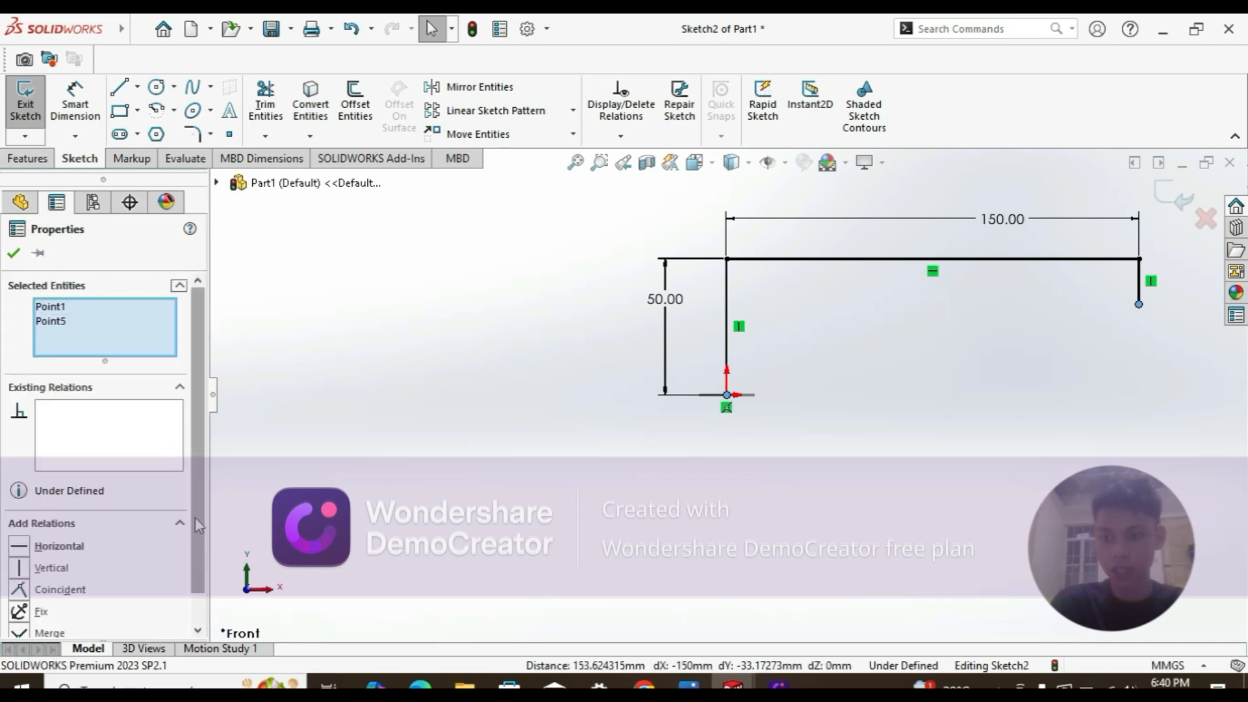
{"action": "scroll", "coordinate": [199, 523], "scroll_direction": "down", "scroll_amount": 1}
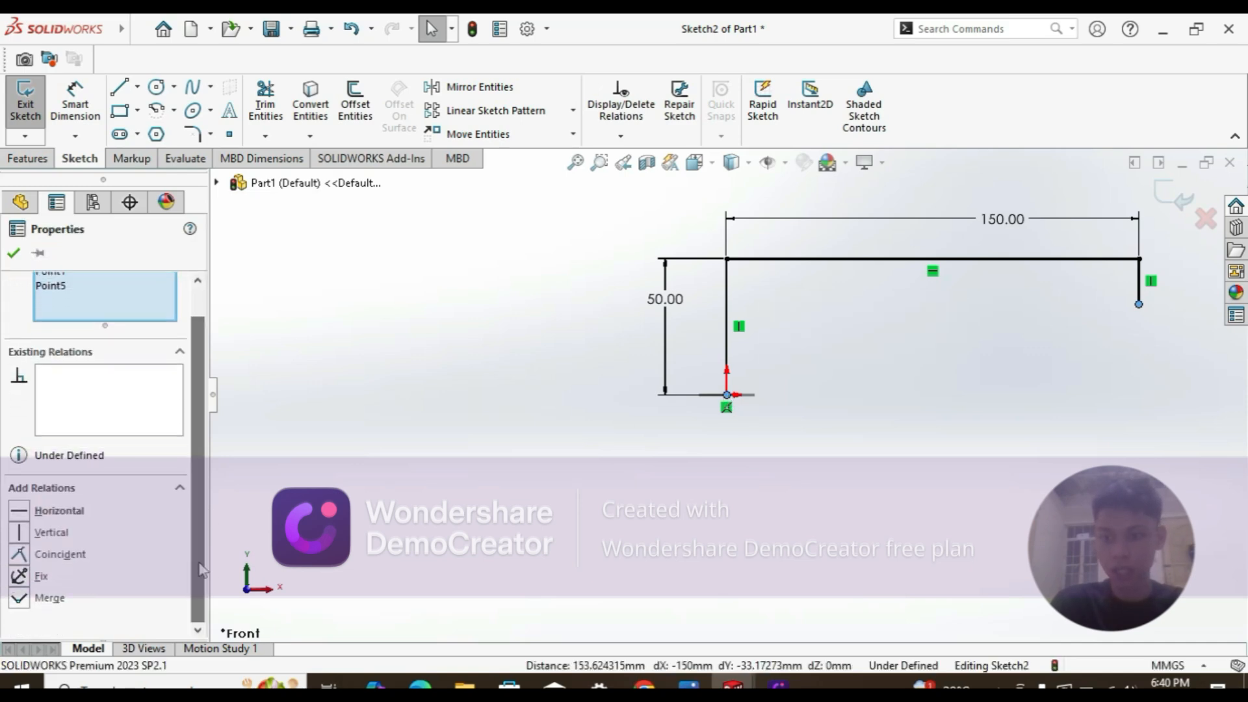
{"action": "left_click", "coordinate": [57, 512]}
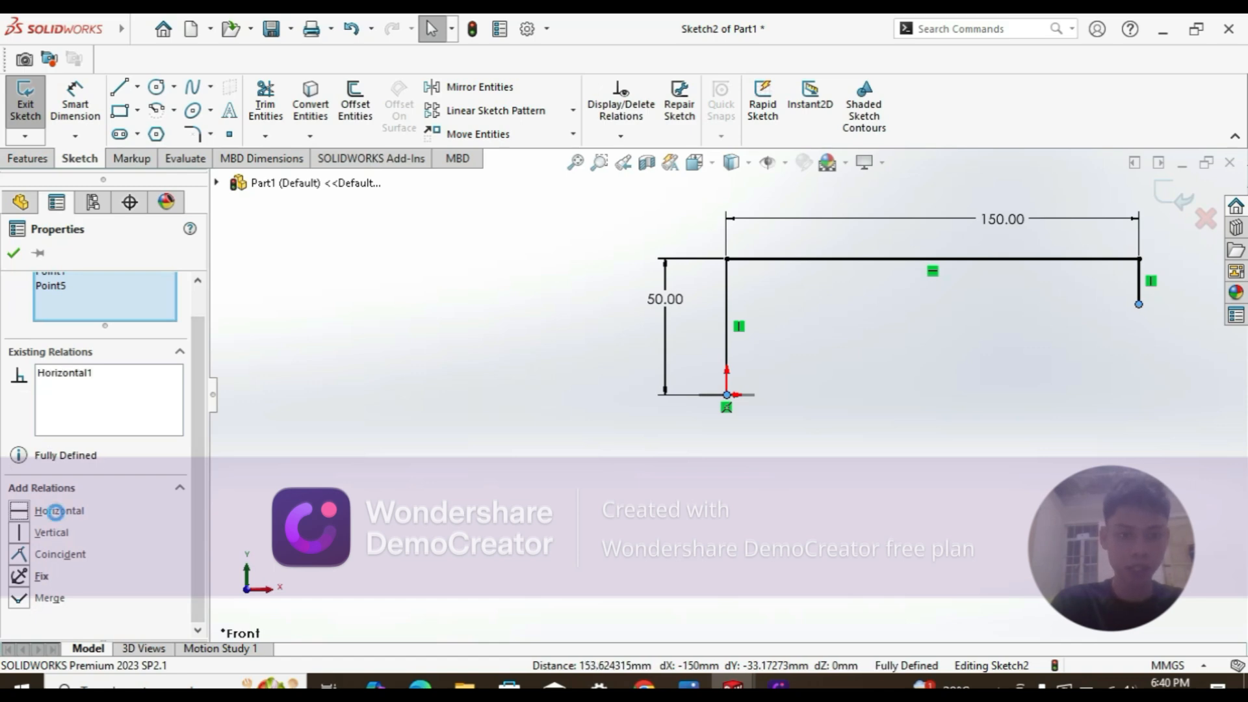
{"action": "left_click", "coordinate": [13, 253]}
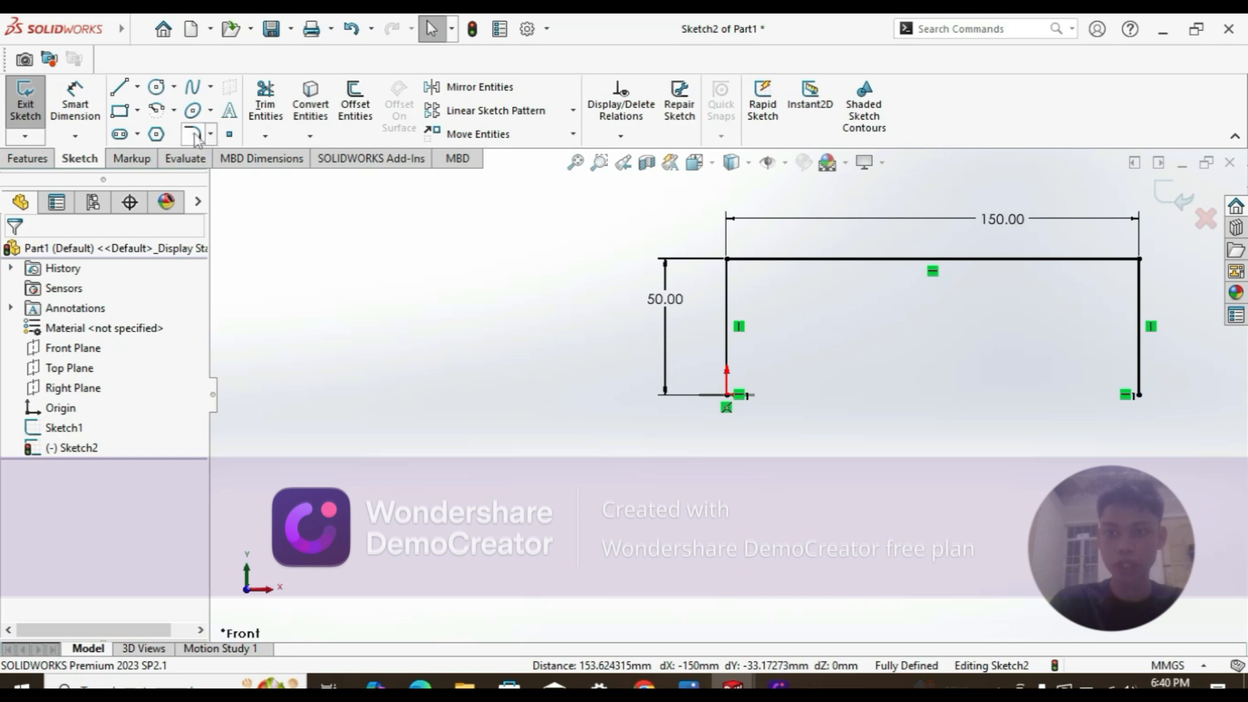
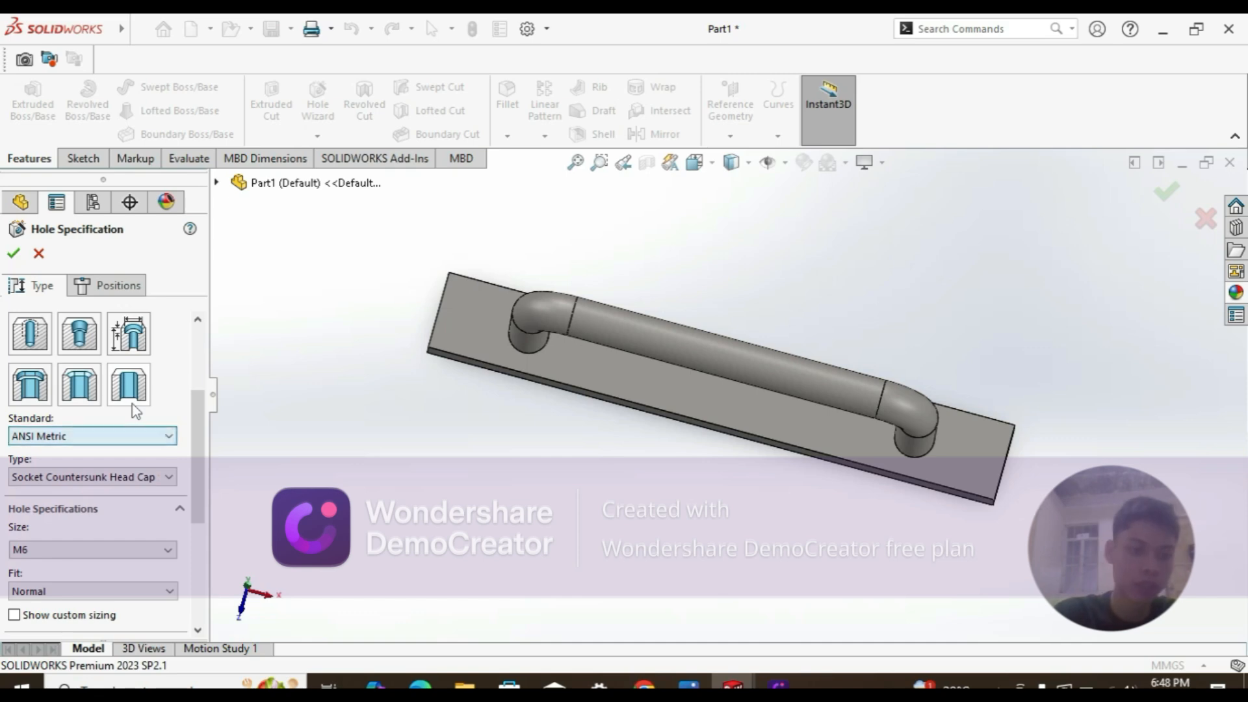
Step: Keep the ANSI Metric M6 socket countersunk hole at Normal fit with a Through All end condition
{"action": "left_click_drag", "start_coordinate": [195, 439], "coordinate": [202, 521]}
{"action": "left_click", "coordinate": [160, 347]}
{"action": "left_click", "coordinate": [158, 349]}
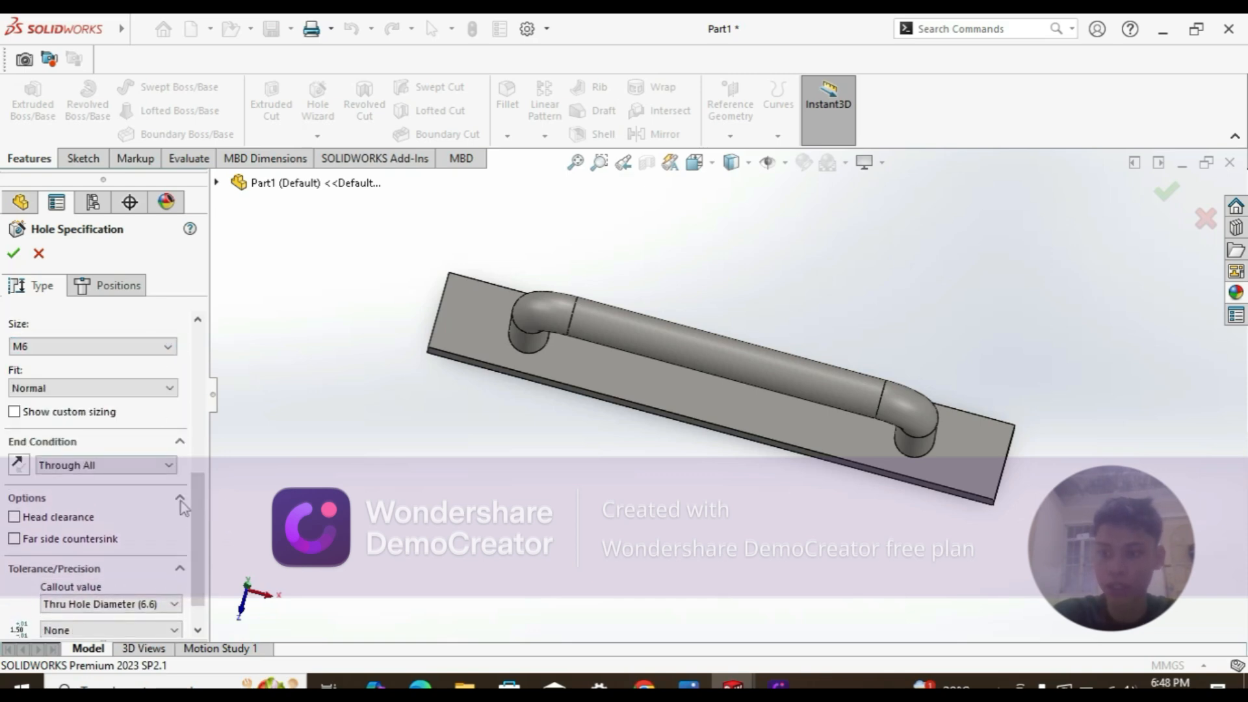
{"action": "left_click_drag", "start_coordinate": [203, 537], "coordinate": [209, 498]}
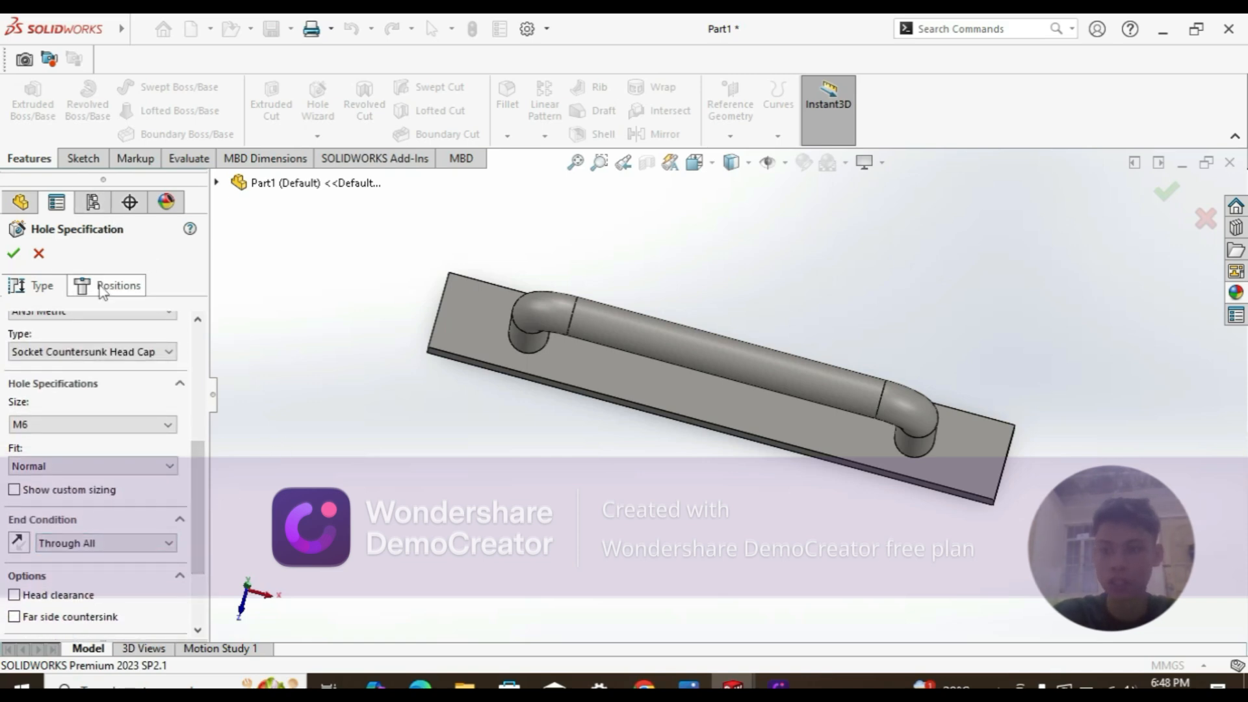
{"action": "left_click_drag", "start_coordinate": [189, 479], "coordinate": [209, 338]}
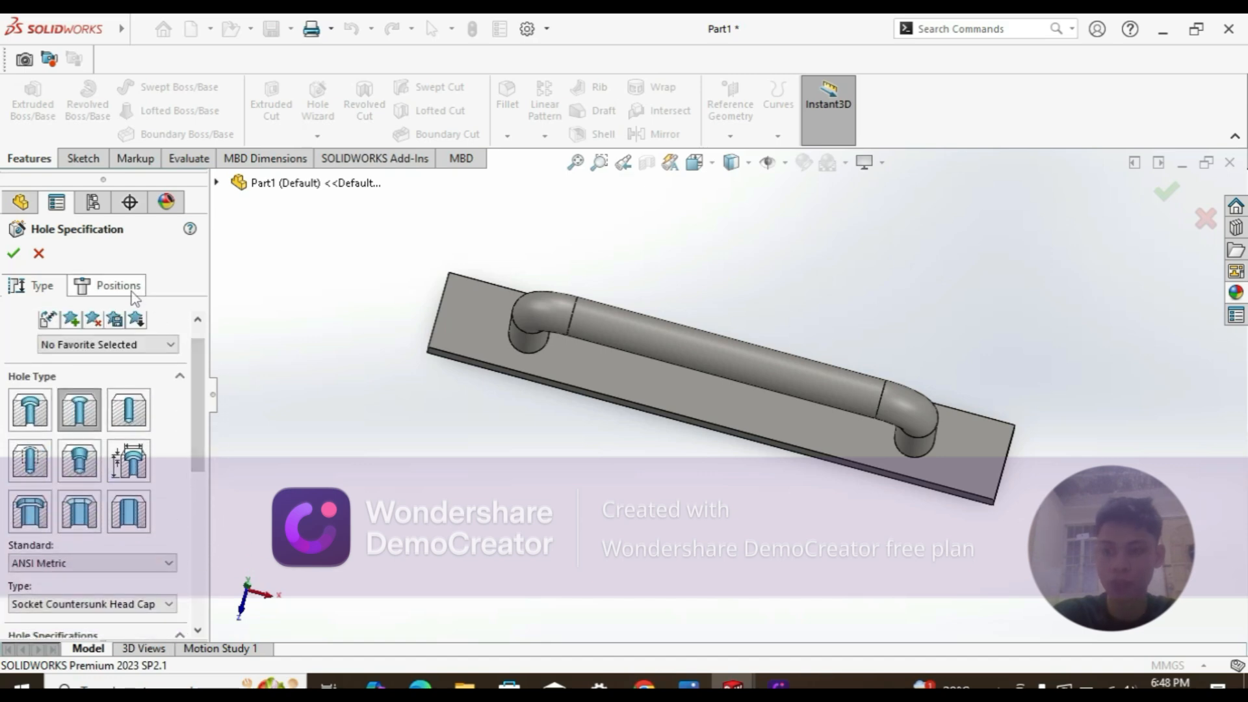
{"action": "left_click", "coordinate": [130, 294]}
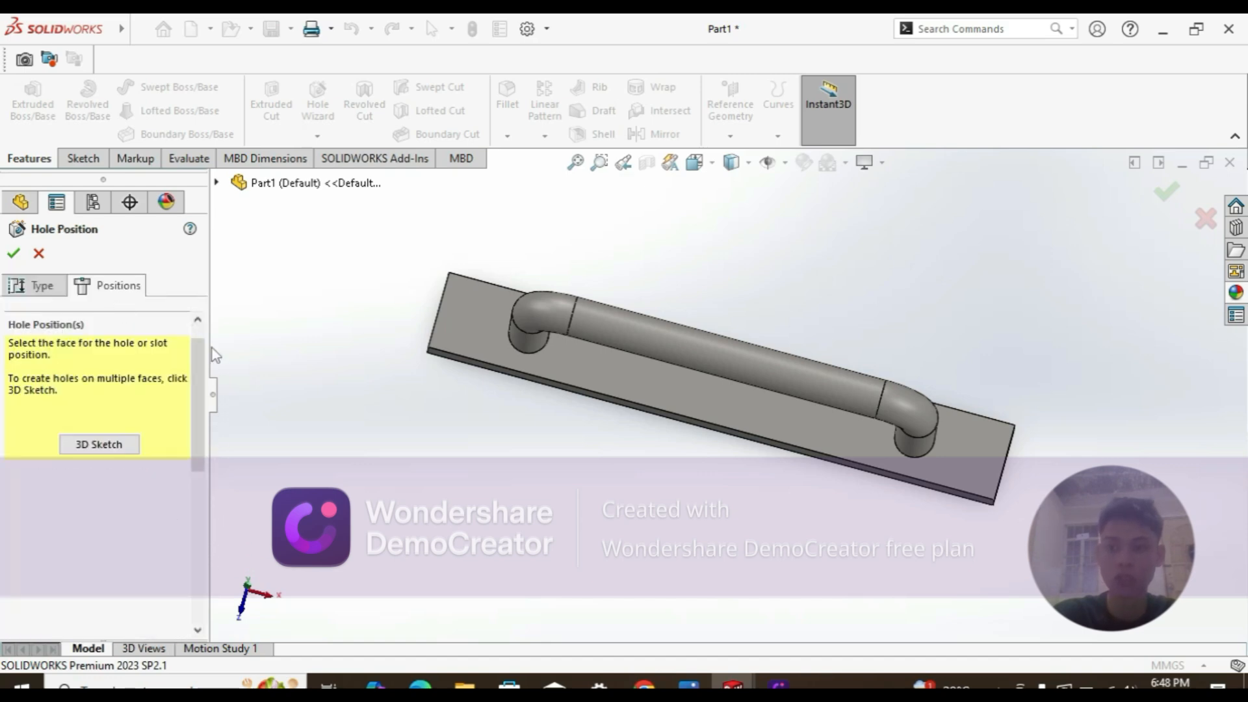
Step: Place two hole centres on the plate's top face, one near each end
{"action": "left_click", "coordinate": [477, 321]}
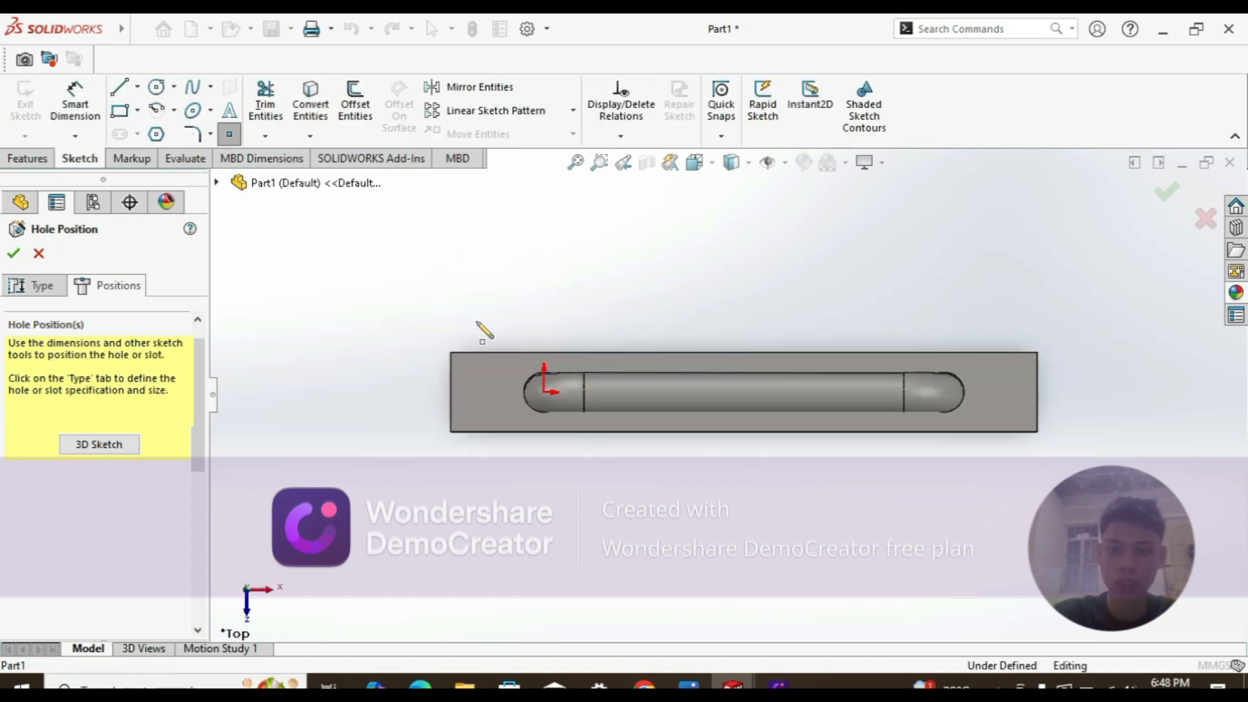
{"action": "left_click", "coordinate": [493, 392]}
{"action": "left_click", "coordinate": [1001, 393]}
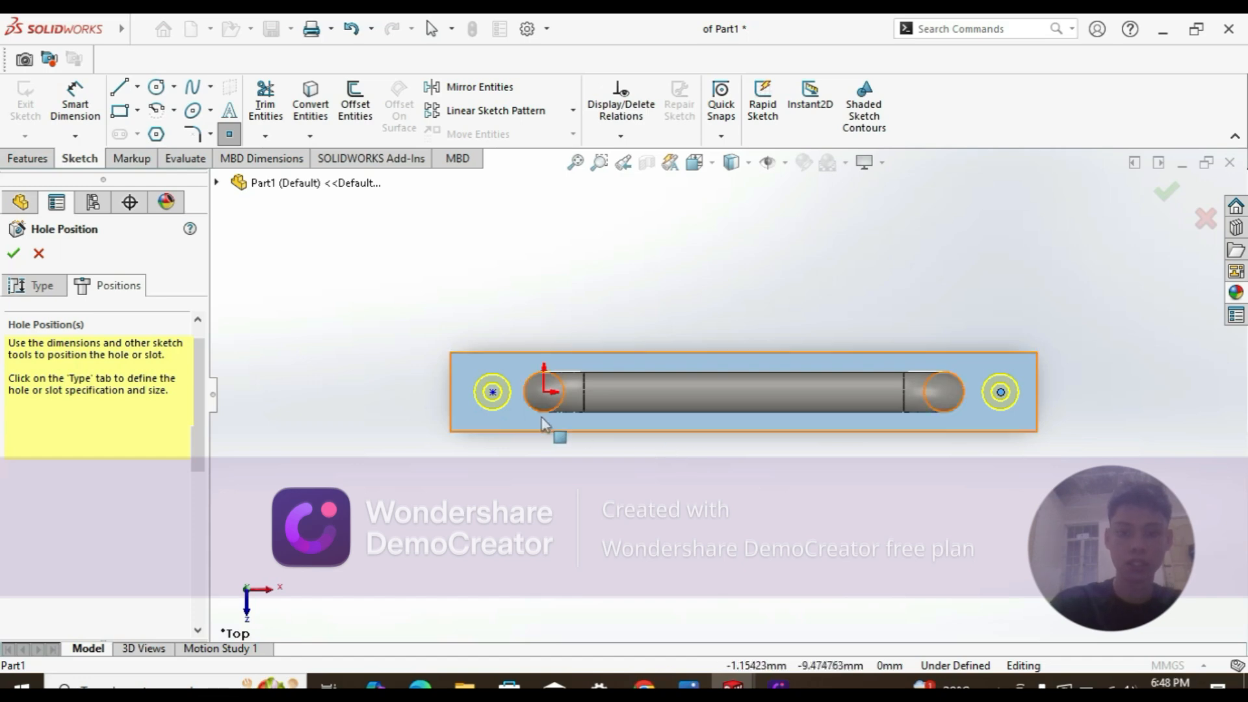
{"action": "key", "text": "Escape"}
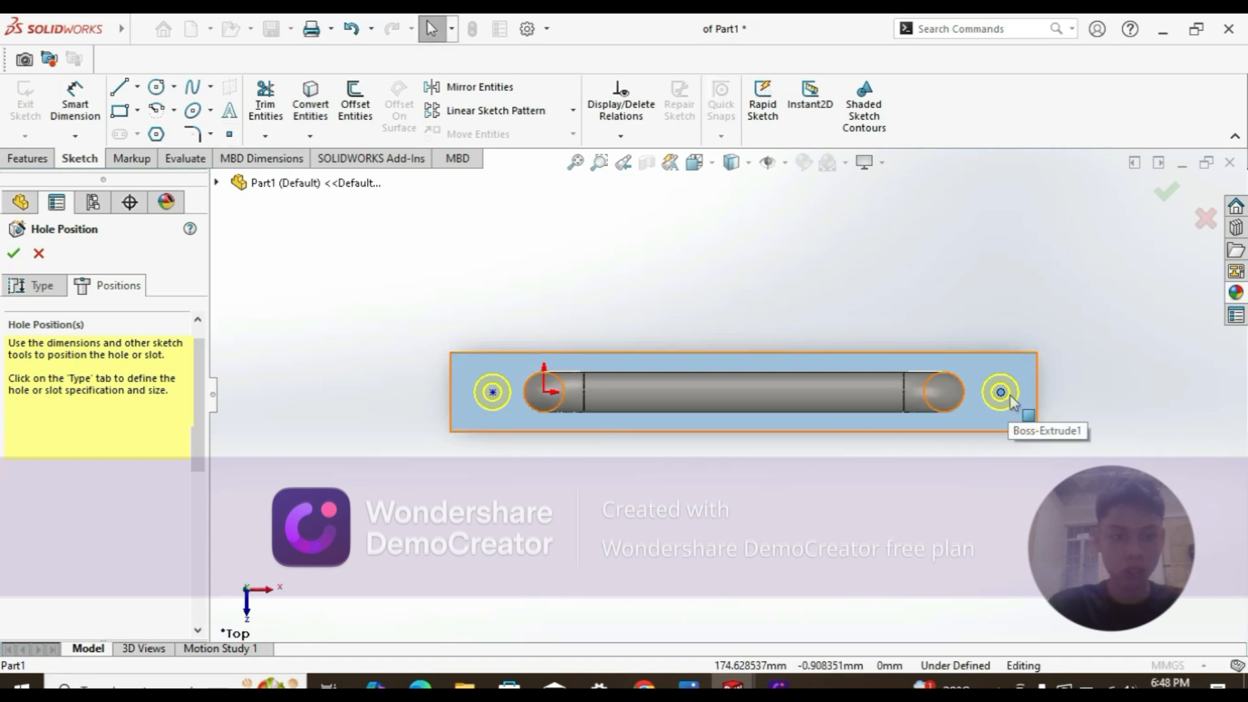
Step: Select both hole centres together to check their Horizontal relation
{"action": "left_click", "coordinate": [1001, 402]}
{"action": "key", "text": "Escape"}
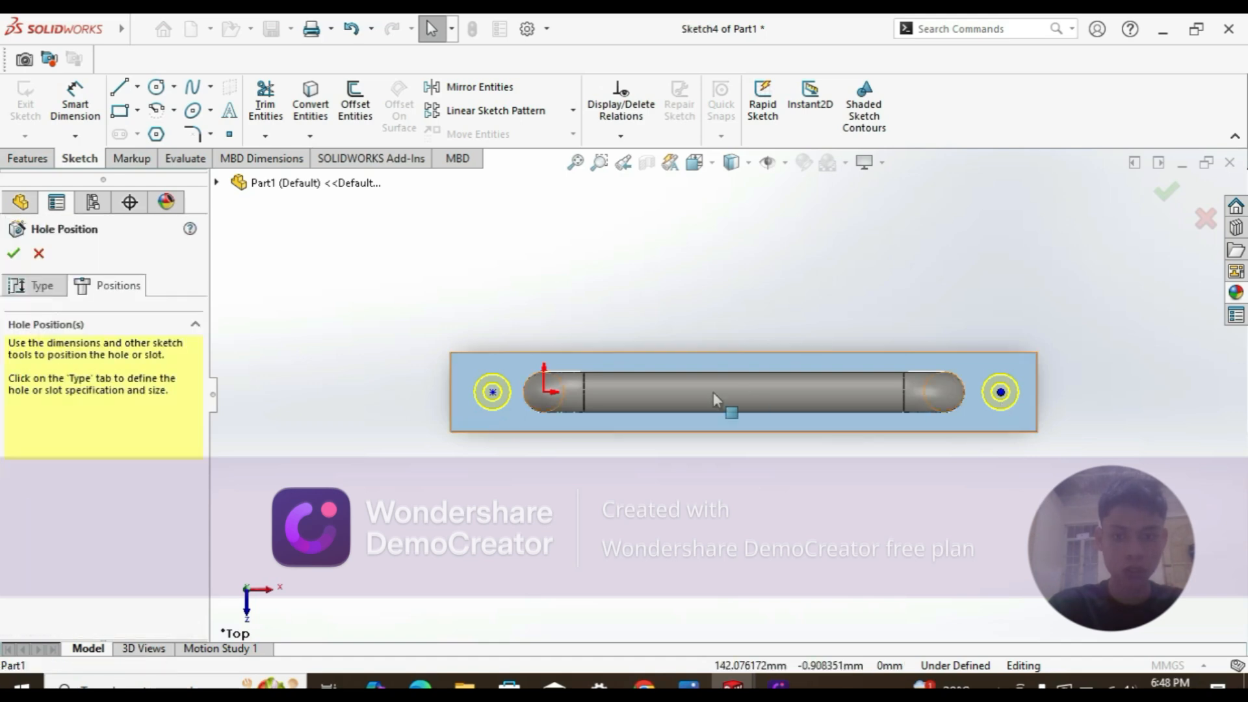
{"action": "left_click", "coordinate": [493, 392]}
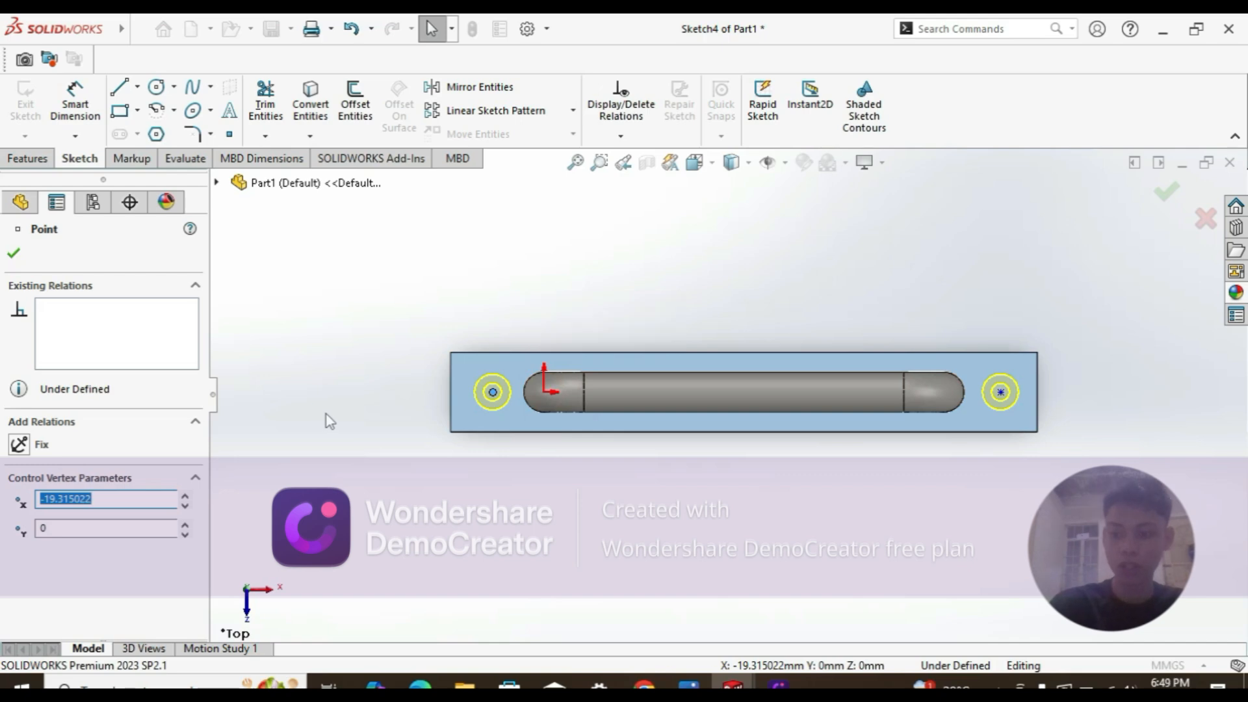
{"action": "left_click", "coordinate": [385, 439]}
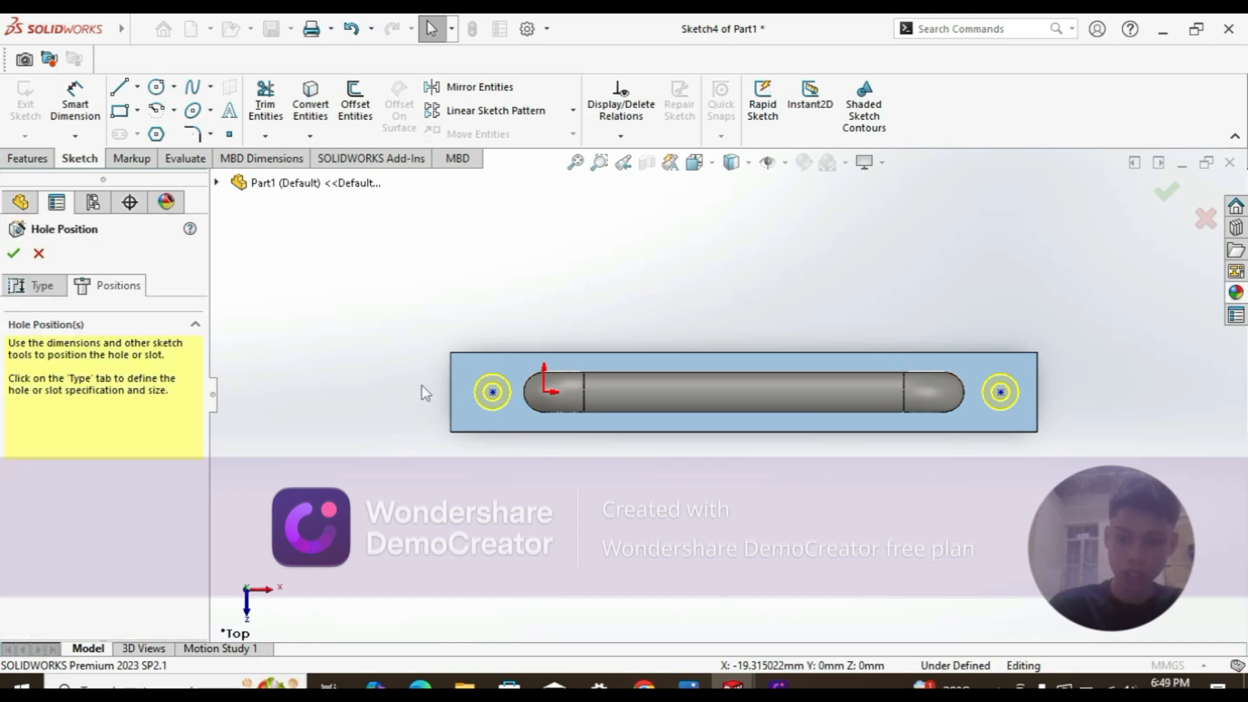
{"action": "left_click", "coordinate": [492, 394]}
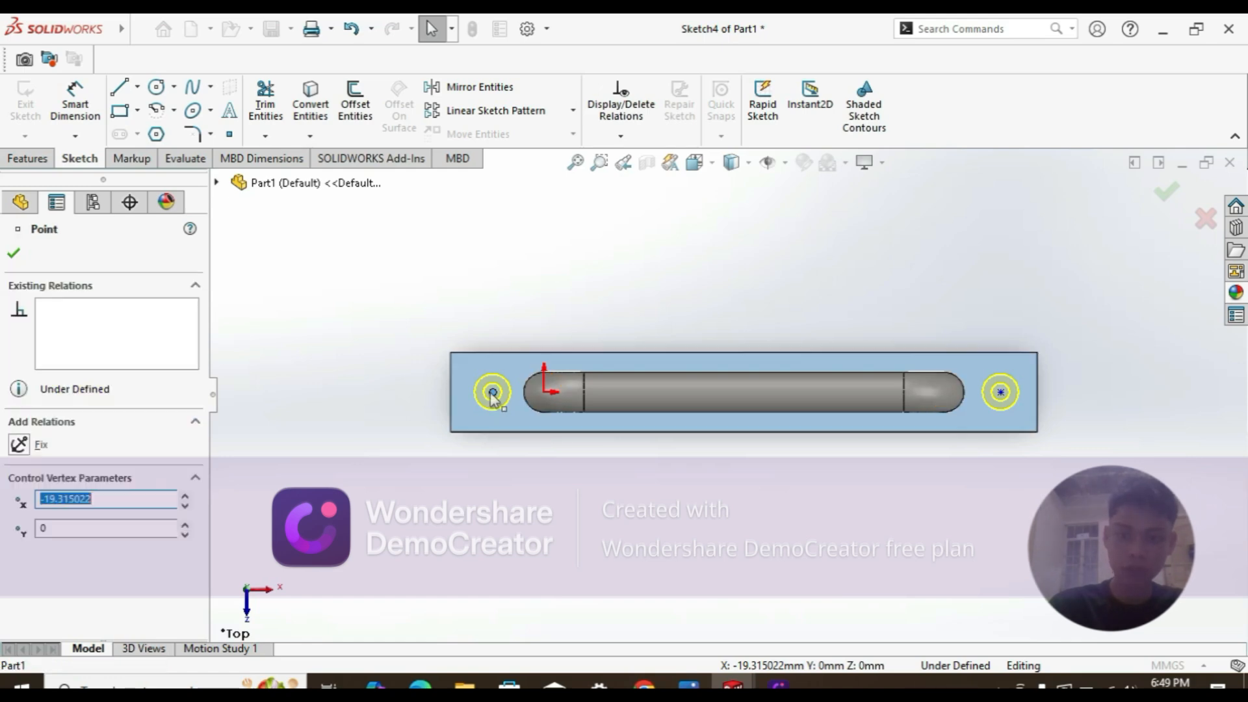
{"action": "left_click", "coordinate": [1003, 403], "text": "ctrl"}
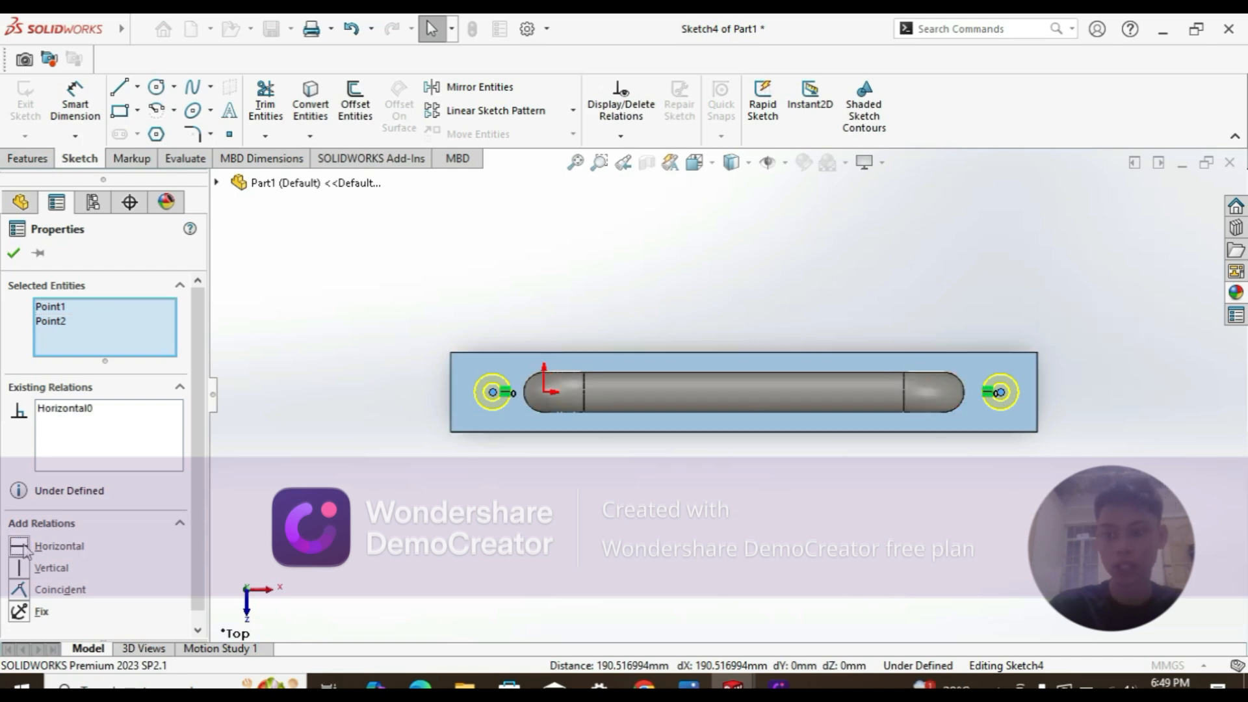
Step: Drag the left hole centre so both level hole points sit nearer the plate's top edge
{"action": "left_click", "coordinate": [14, 253]}
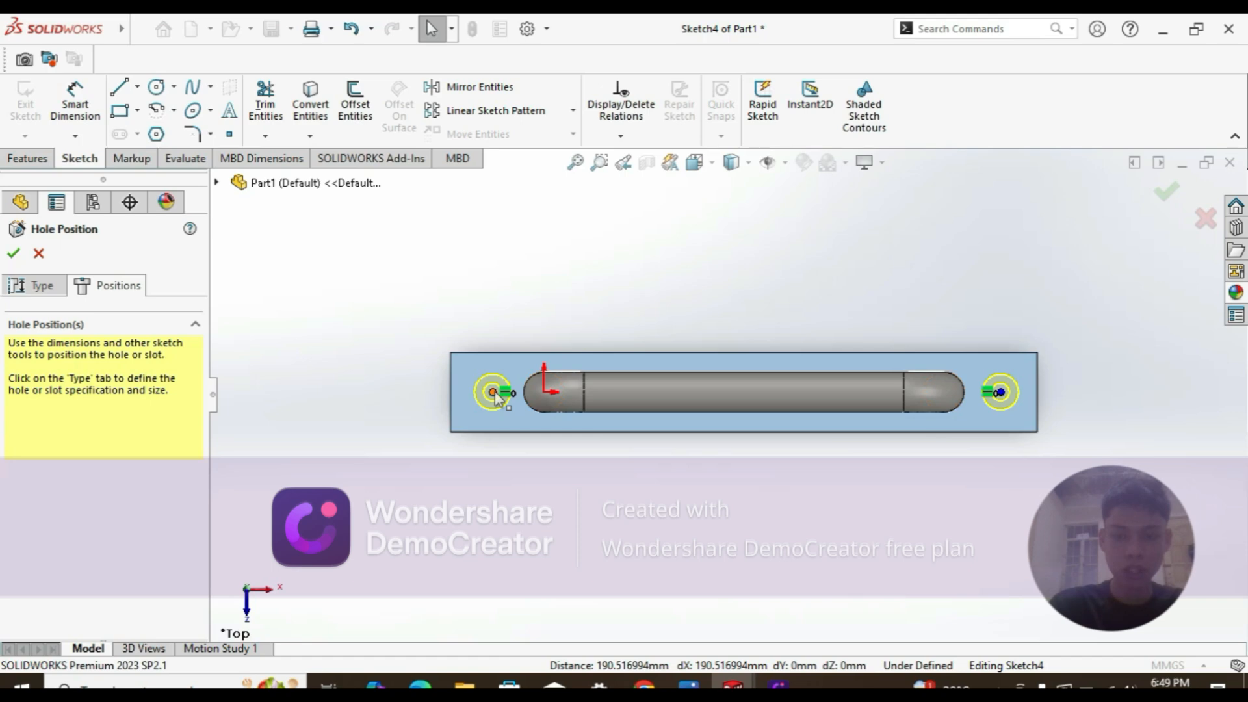
{"action": "left_click_drag", "start_coordinate": [498, 408], "coordinate": [513, 424]}
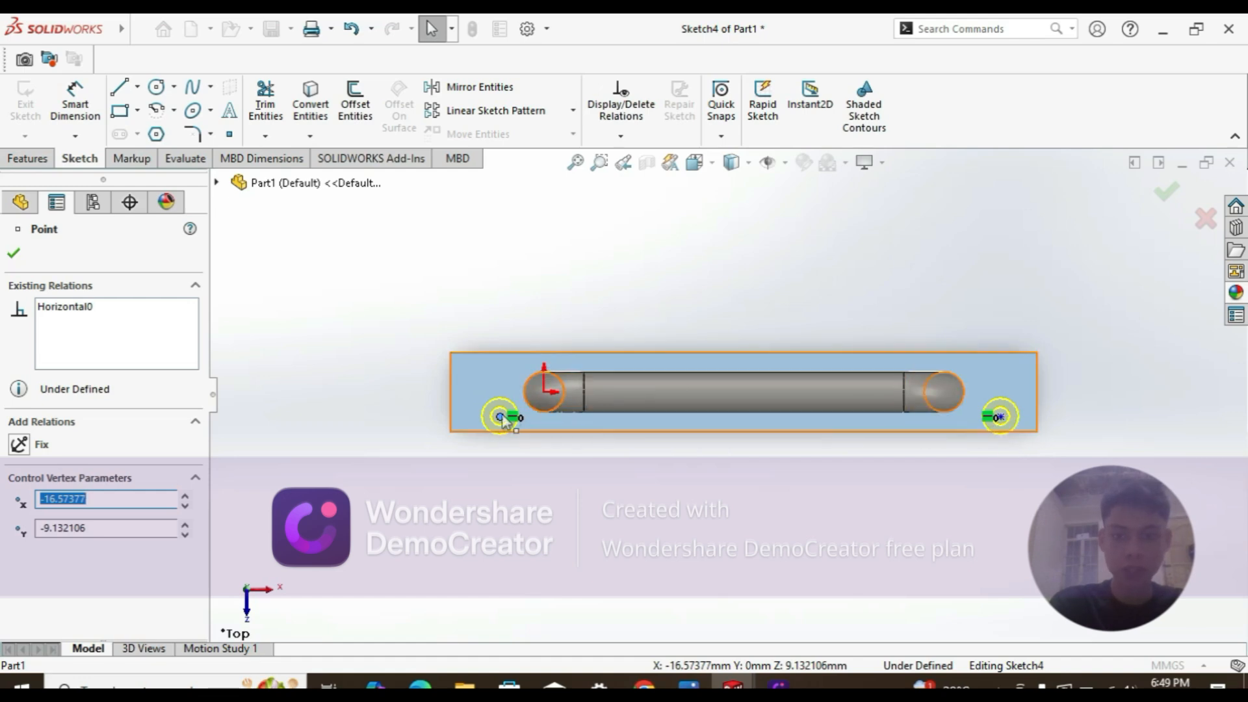
{"action": "left_click_drag", "start_coordinate": [503, 417], "coordinate": [499, 381]}
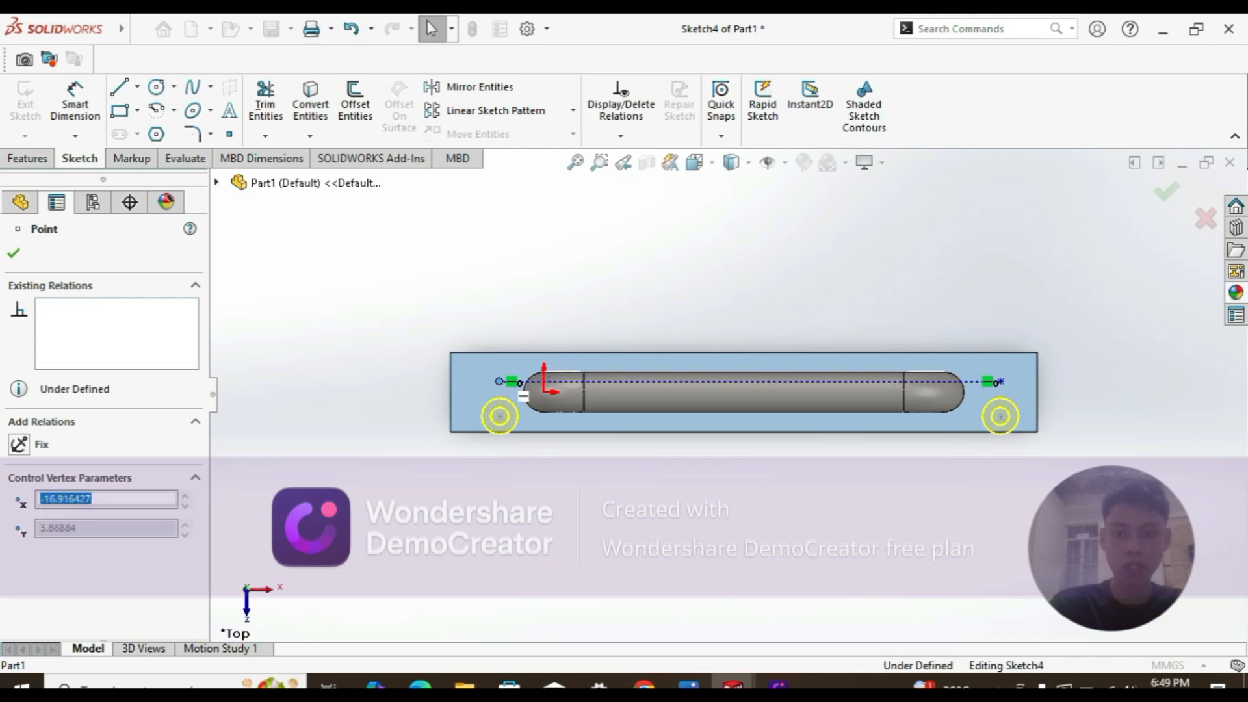
{"action": "left_click", "coordinate": [500, 382]}
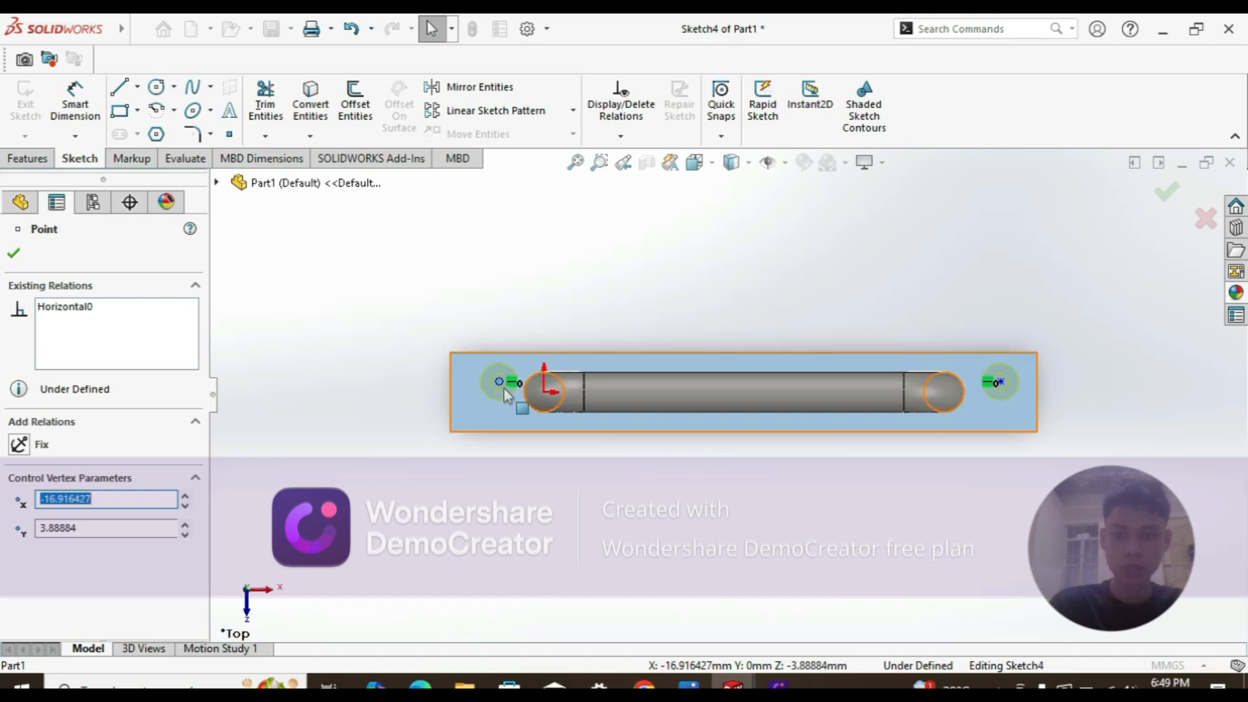
{"action": "key", "text": "d"}
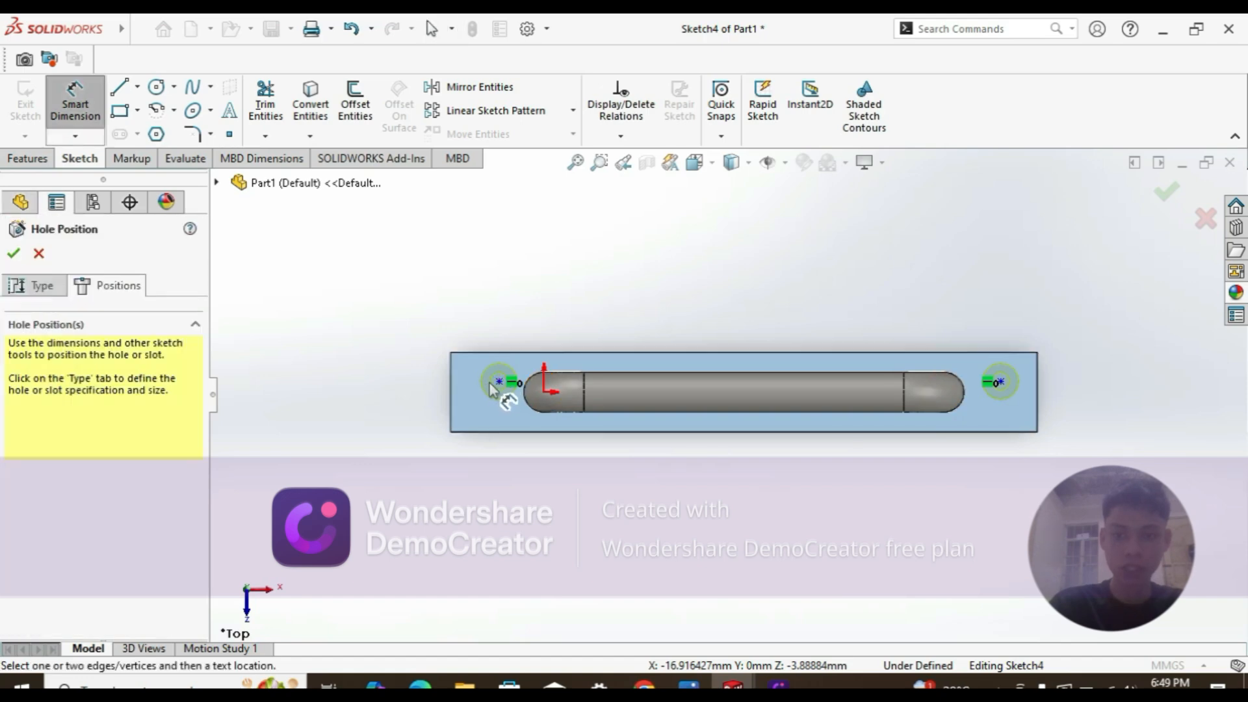
Step: Dimension the left hole centre 15 mm below the plate's top edge
{"action": "left_click", "coordinate": [451, 390]}
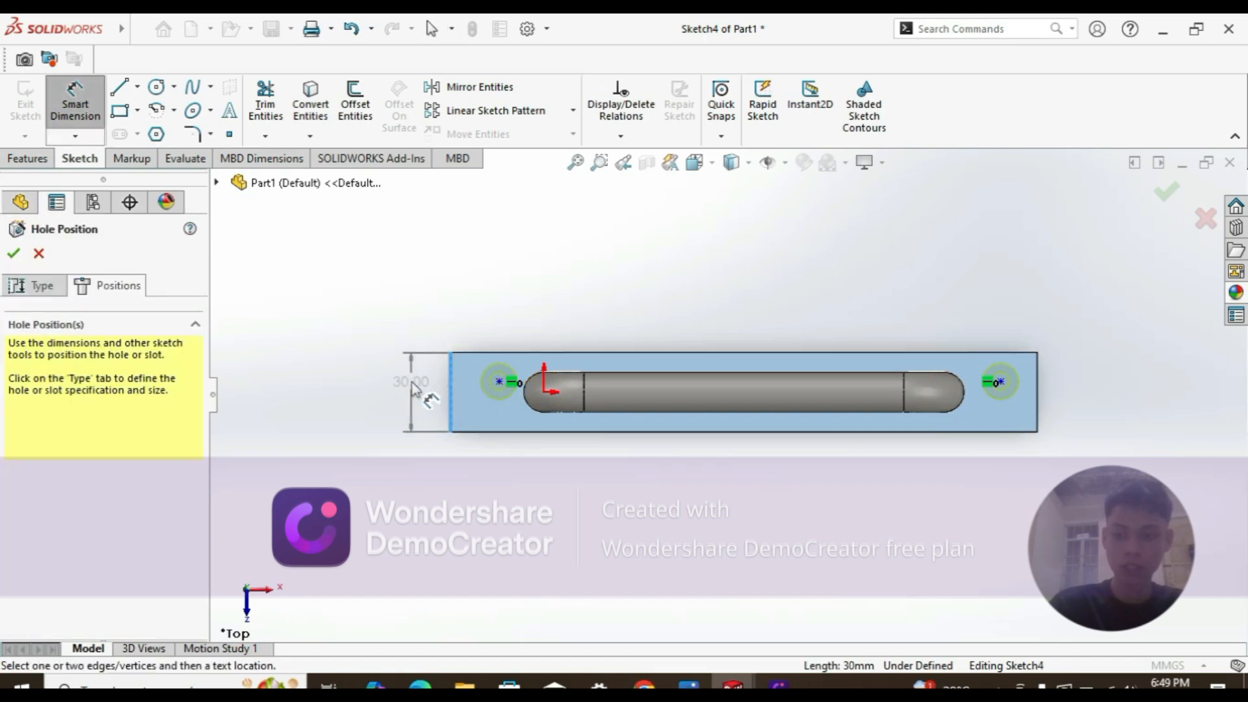
{"action": "key", "text": "Escape"}
{"action": "left_click", "coordinate": [498, 382]}
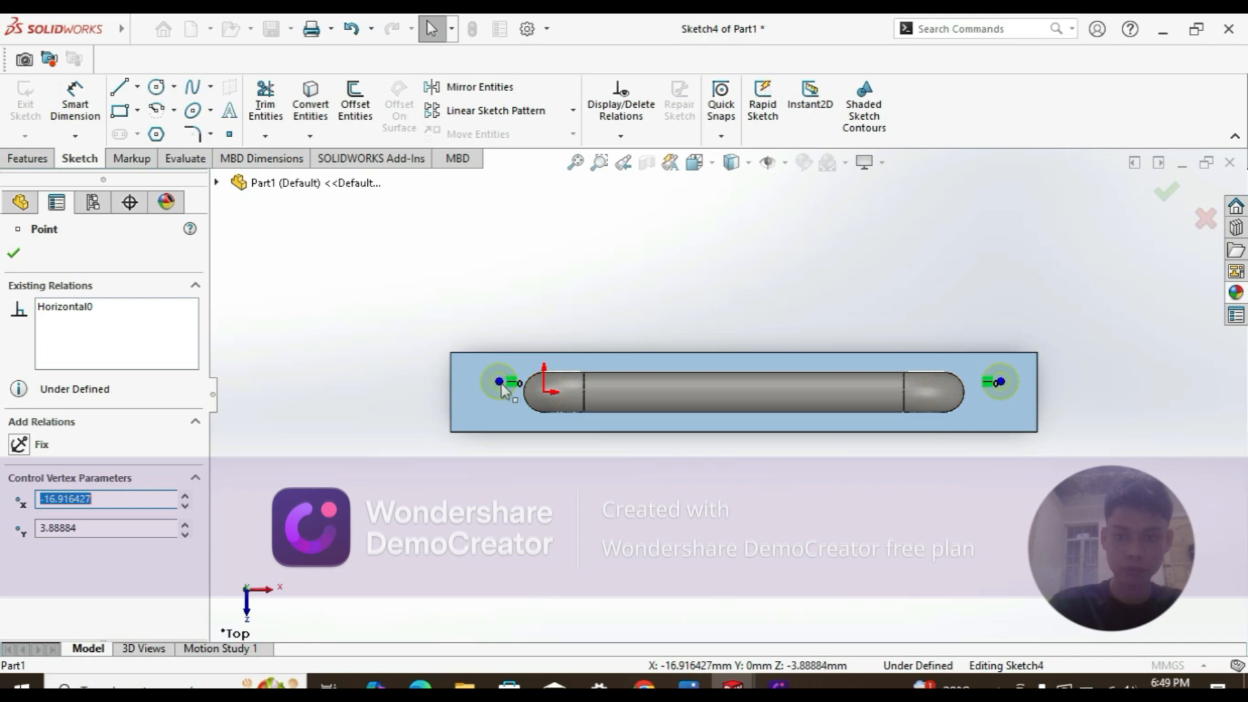
{"action": "key", "text": "d"}
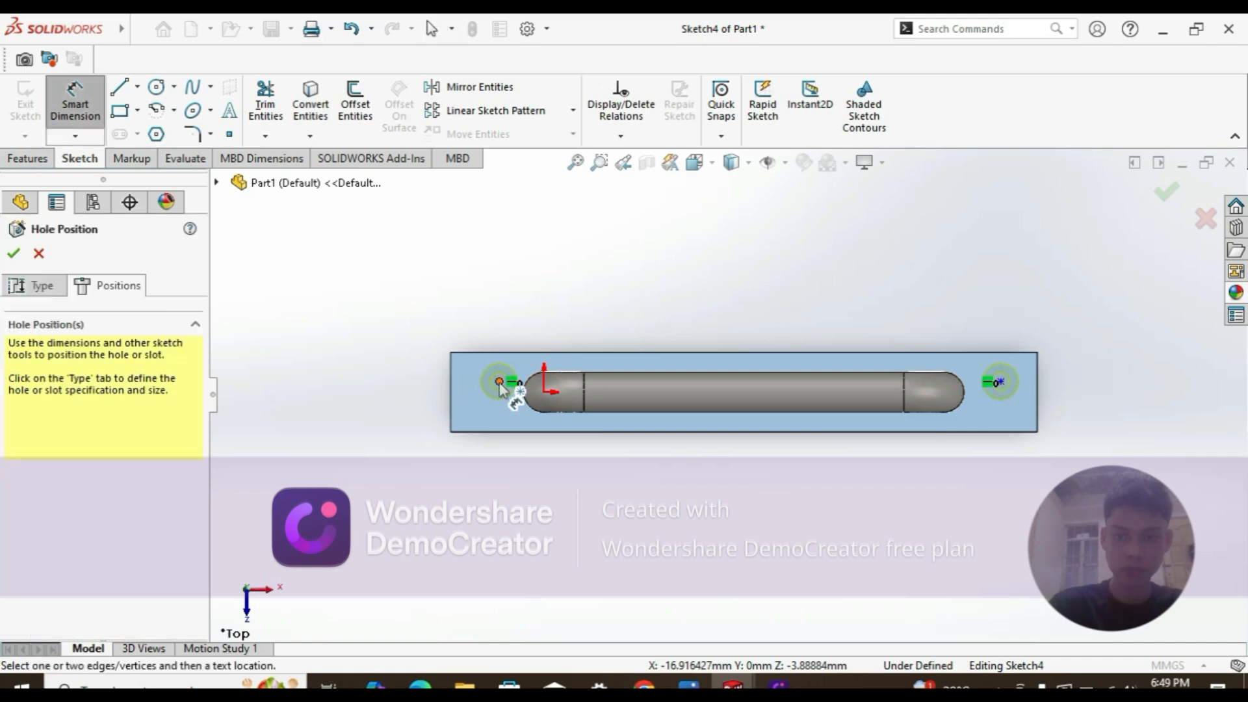
{"action": "left_click", "coordinate": [499, 382]}
{"action": "left_click", "coordinate": [497, 354]}
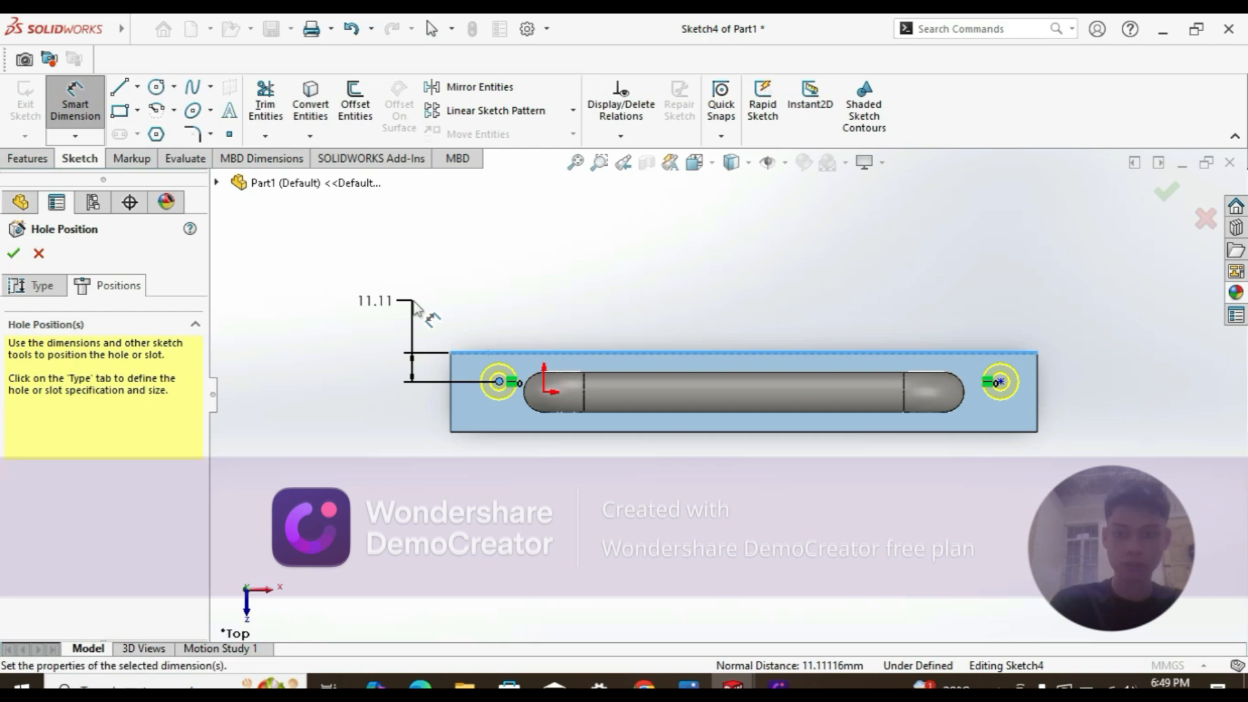
{"action": "left_click", "coordinate": [416, 305]}
{"action": "type", "text": "15"}
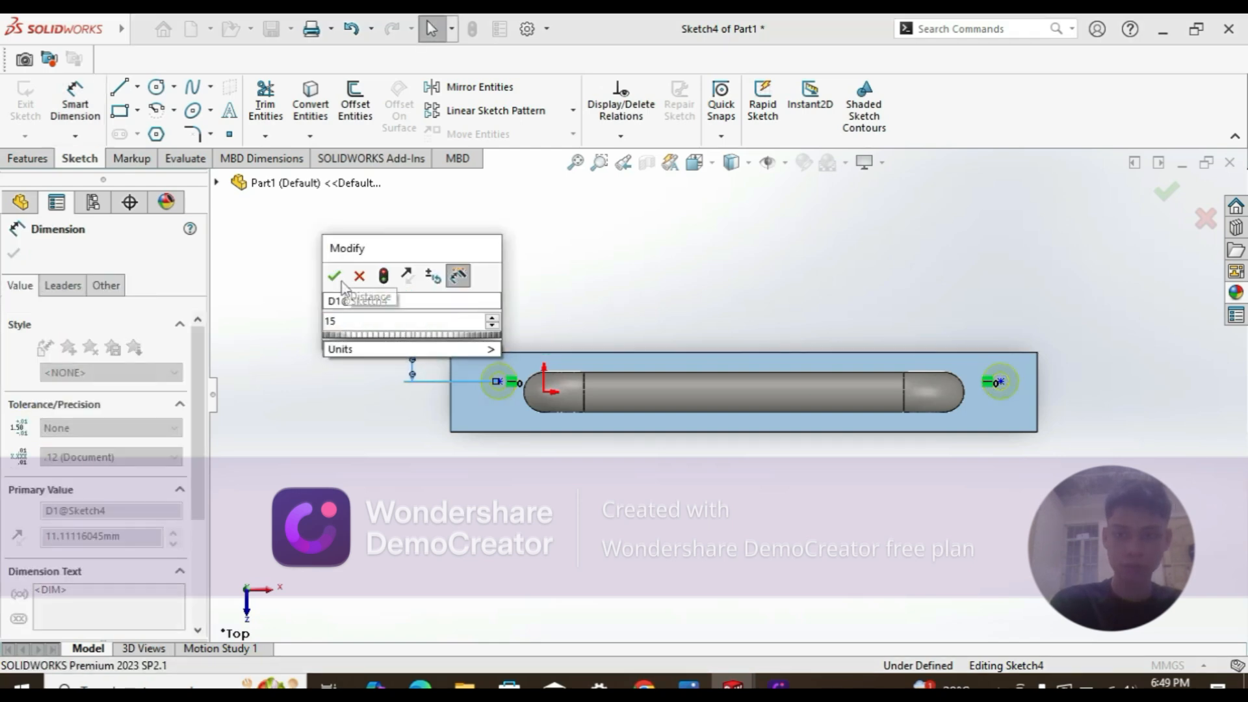
{"action": "left_click", "coordinate": [359, 276]}
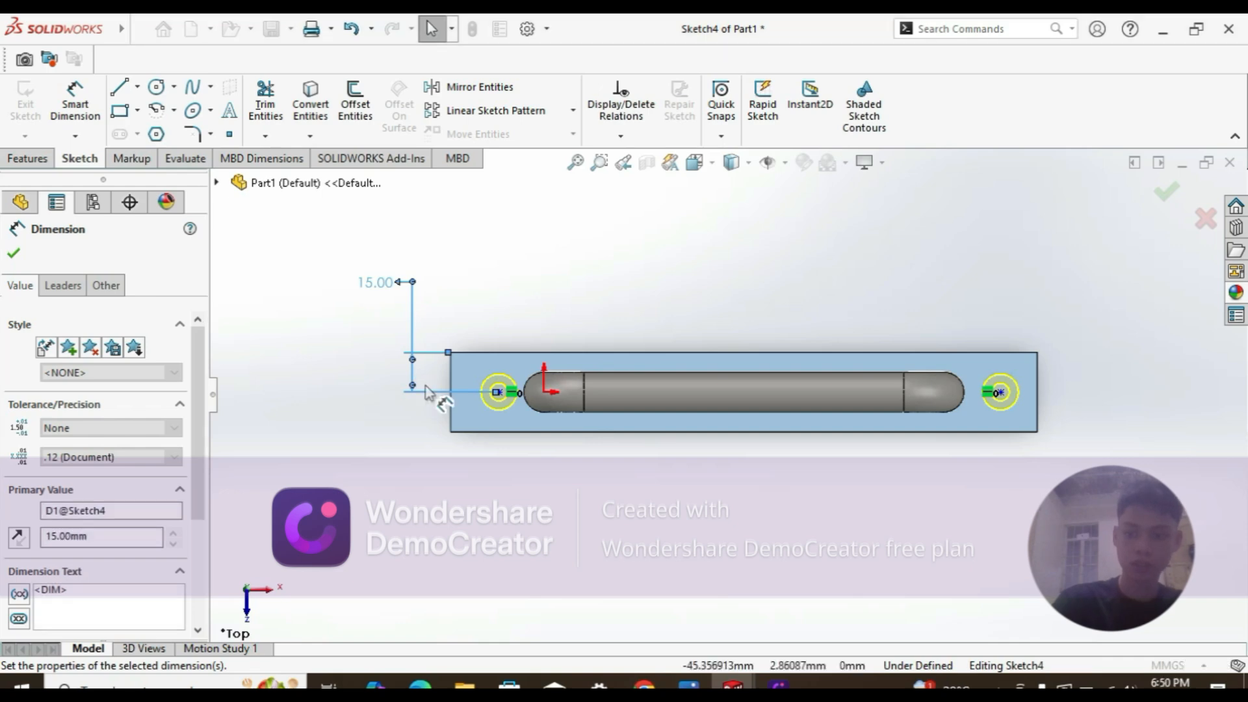
{"action": "left_click", "coordinate": [445, 386]}
{"action": "key", "text": "Escape"}
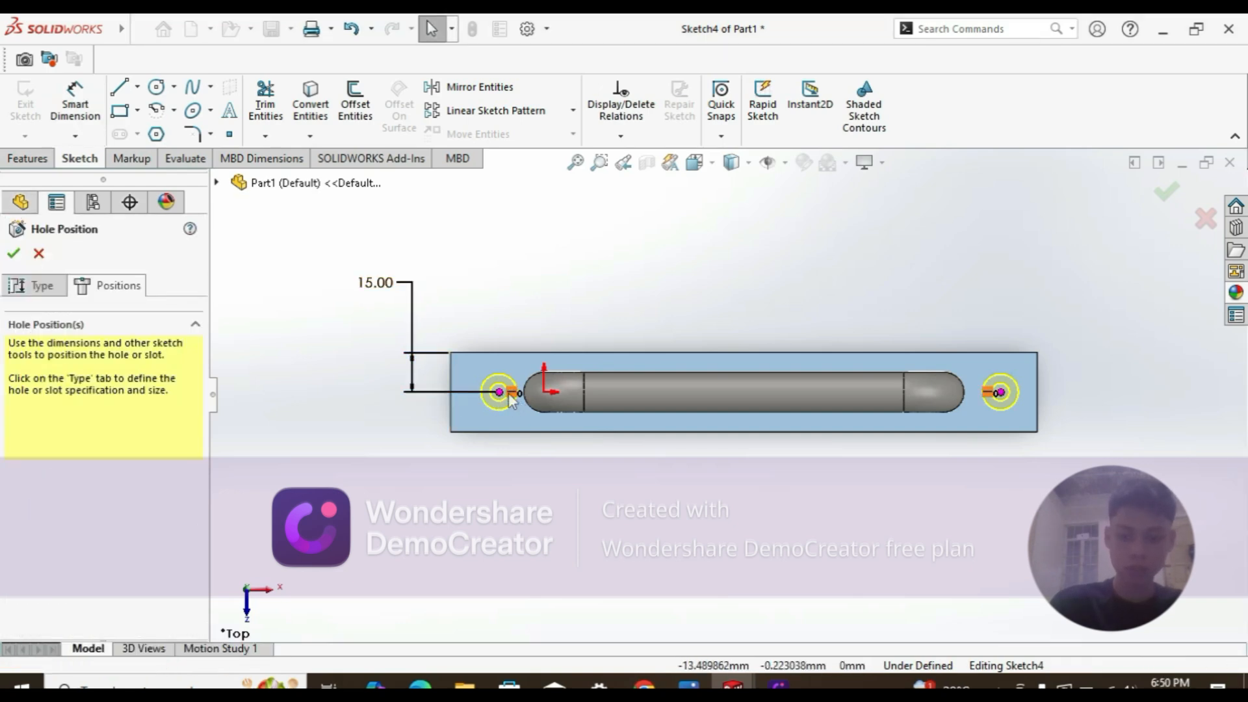
Step: Dimension the left hole centre 15 mm from the plate's left edge, changing it from 18.08
{"action": "left_click", "coordinate": [74, 104]}
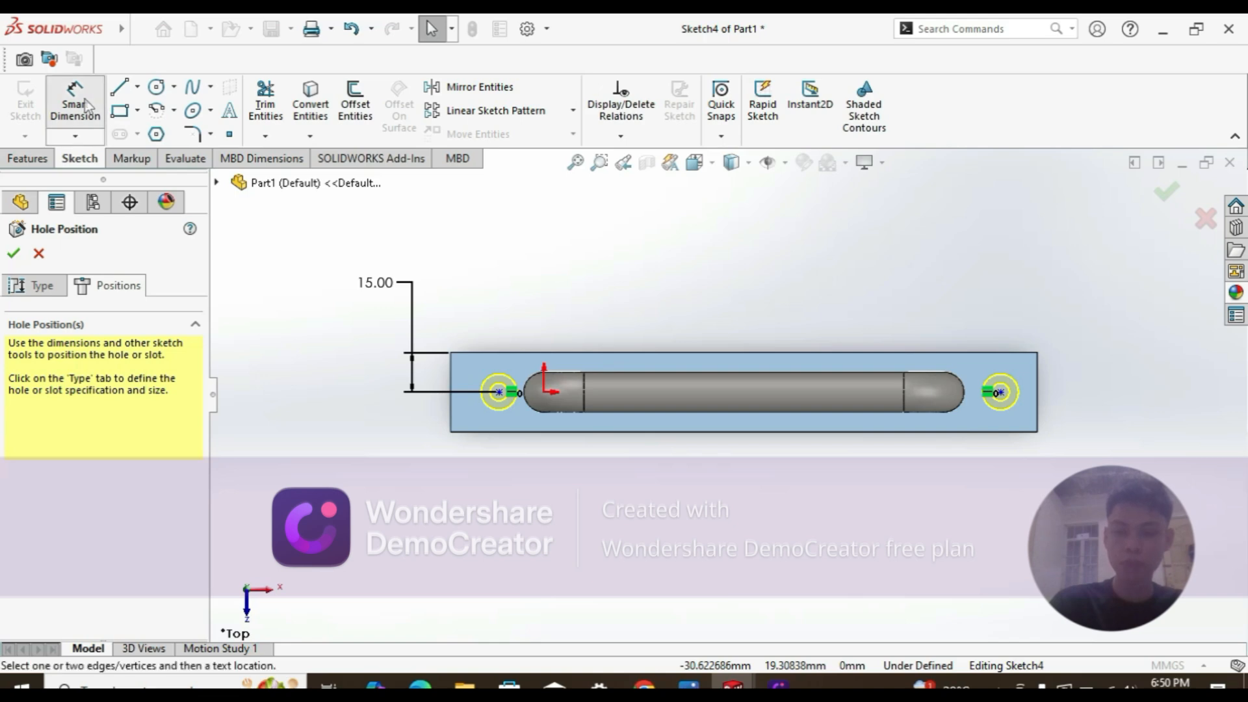
{"action": "left_click", "coordinate": [499, 392]}
{"action": "left_click", "coordinate": [451, 380]}
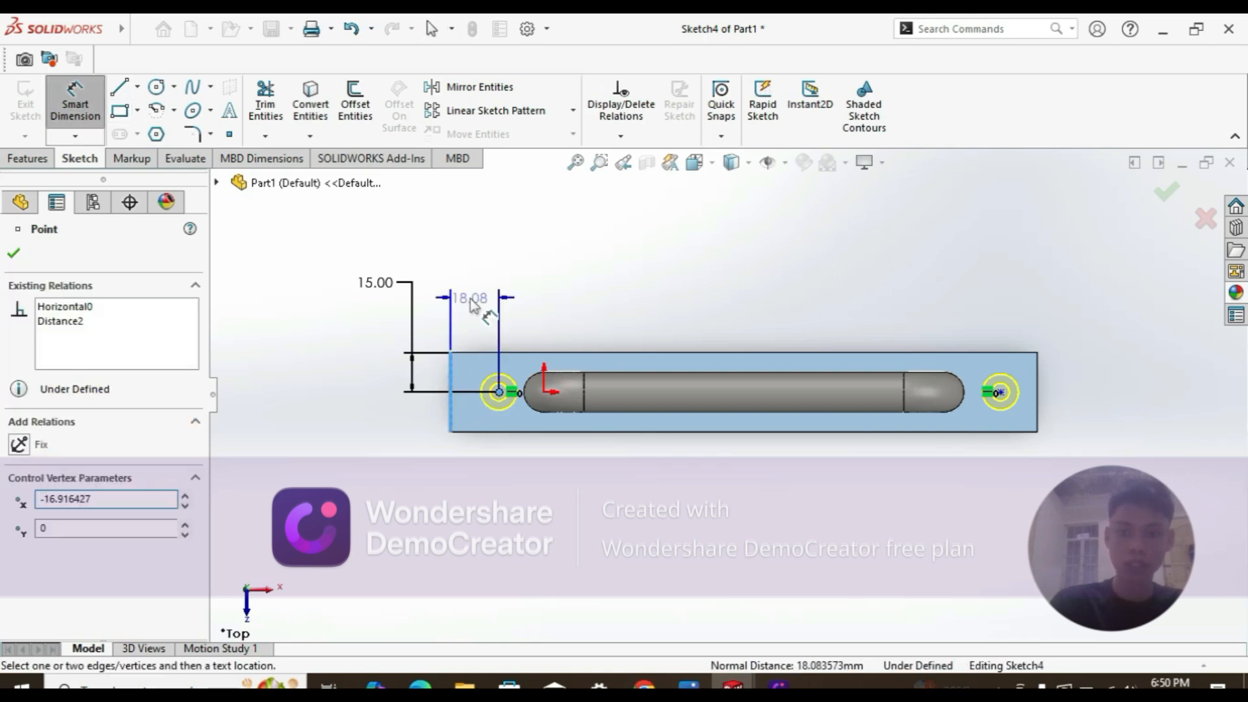
{"action": "left_click", "coordinate": [472, 301]}
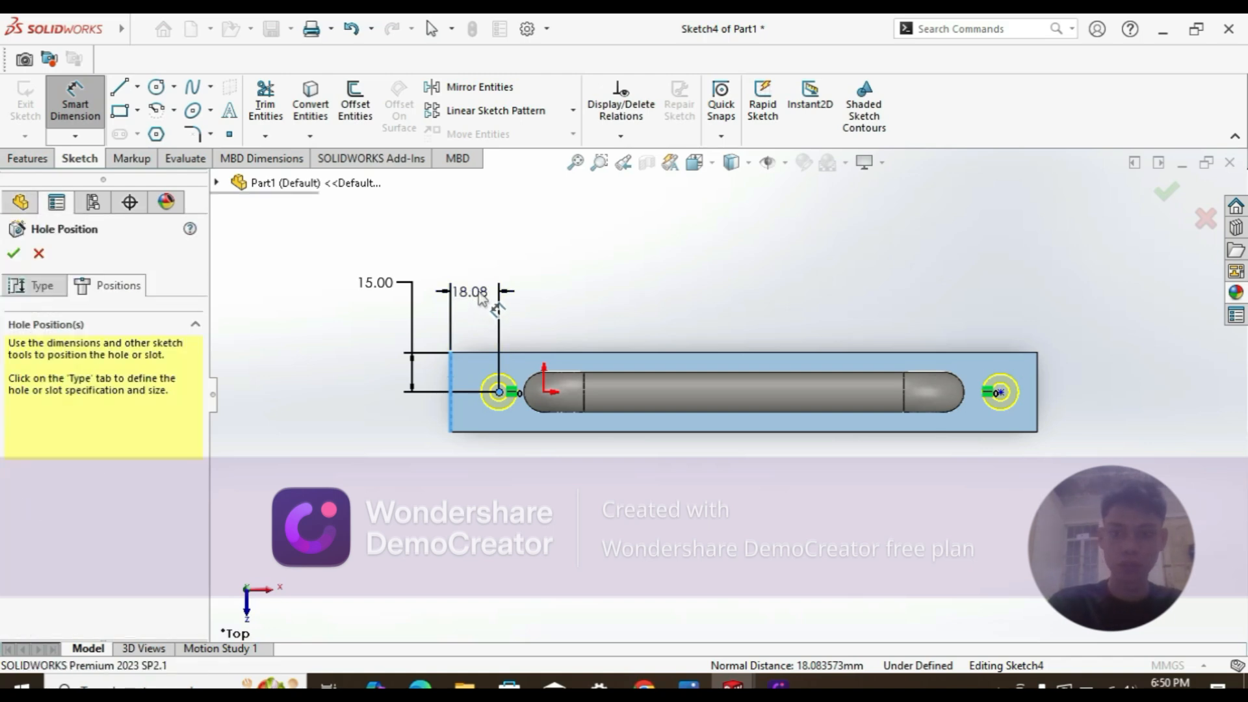
{"action": "double_click", "coordinate": [478, 294]}
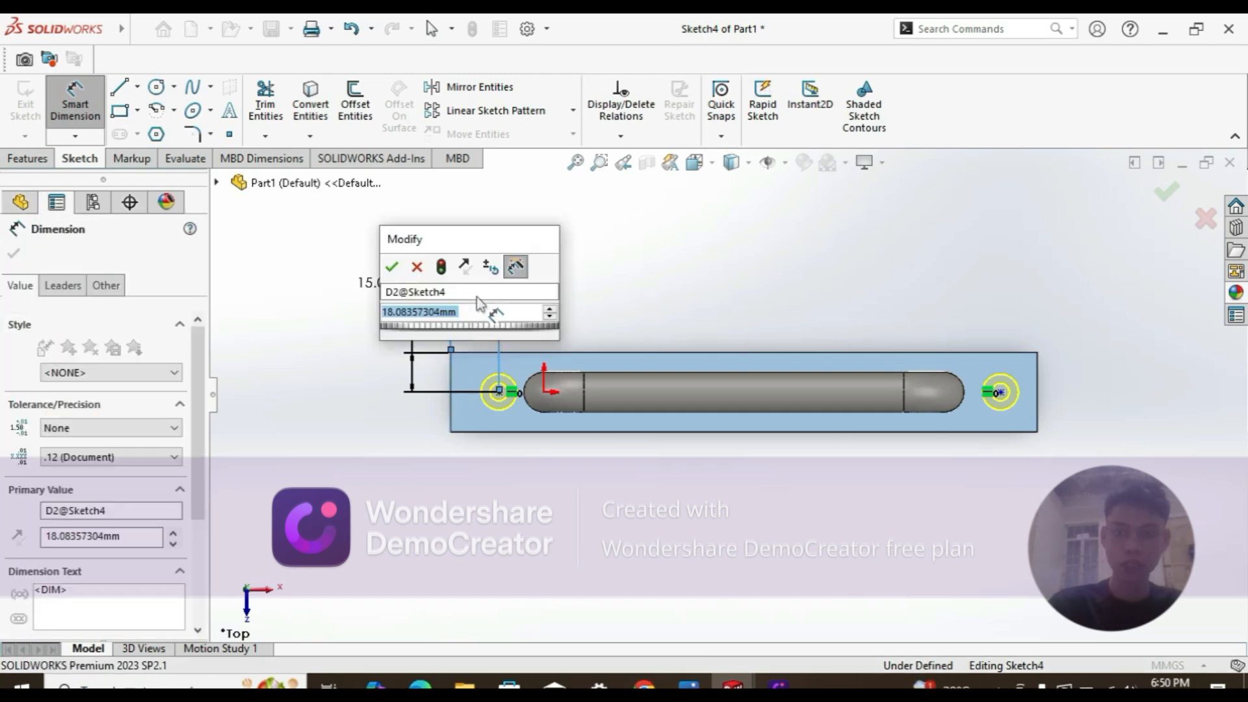
{"action": "type", "text": "15"}
{"action": "key", "text": "Tab"}
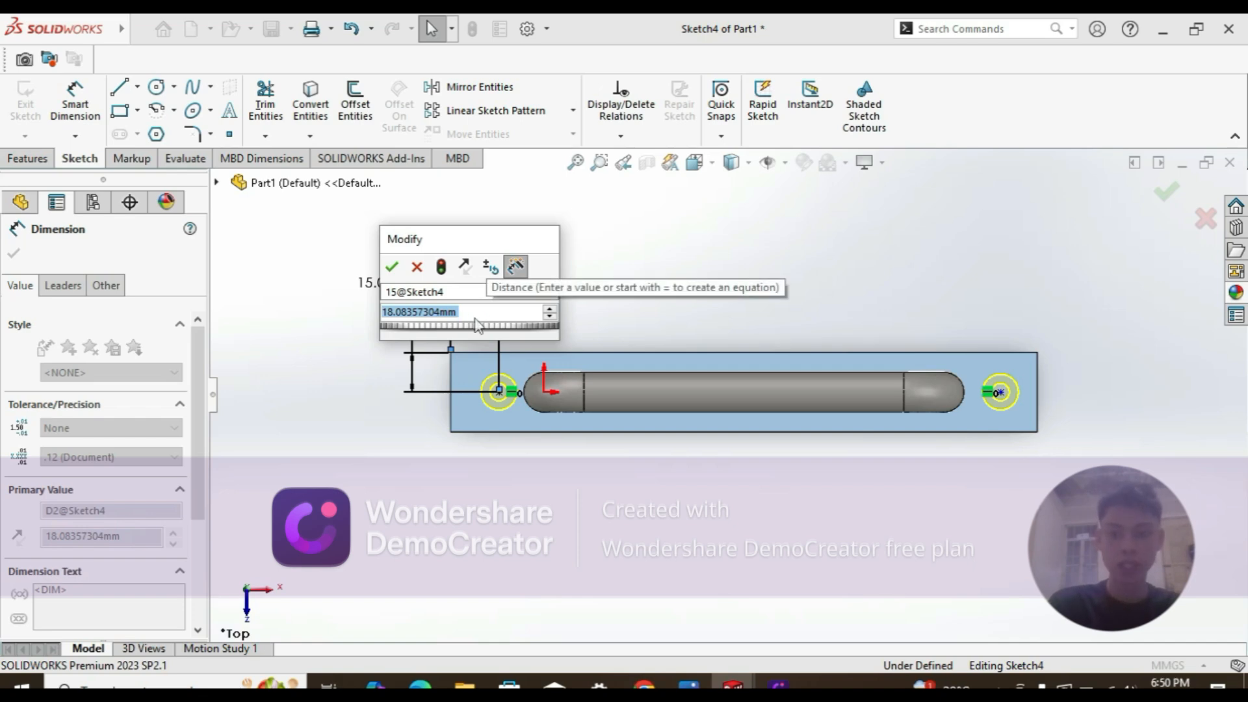
{"action": "left_click", "coordinate": [480, 311]}
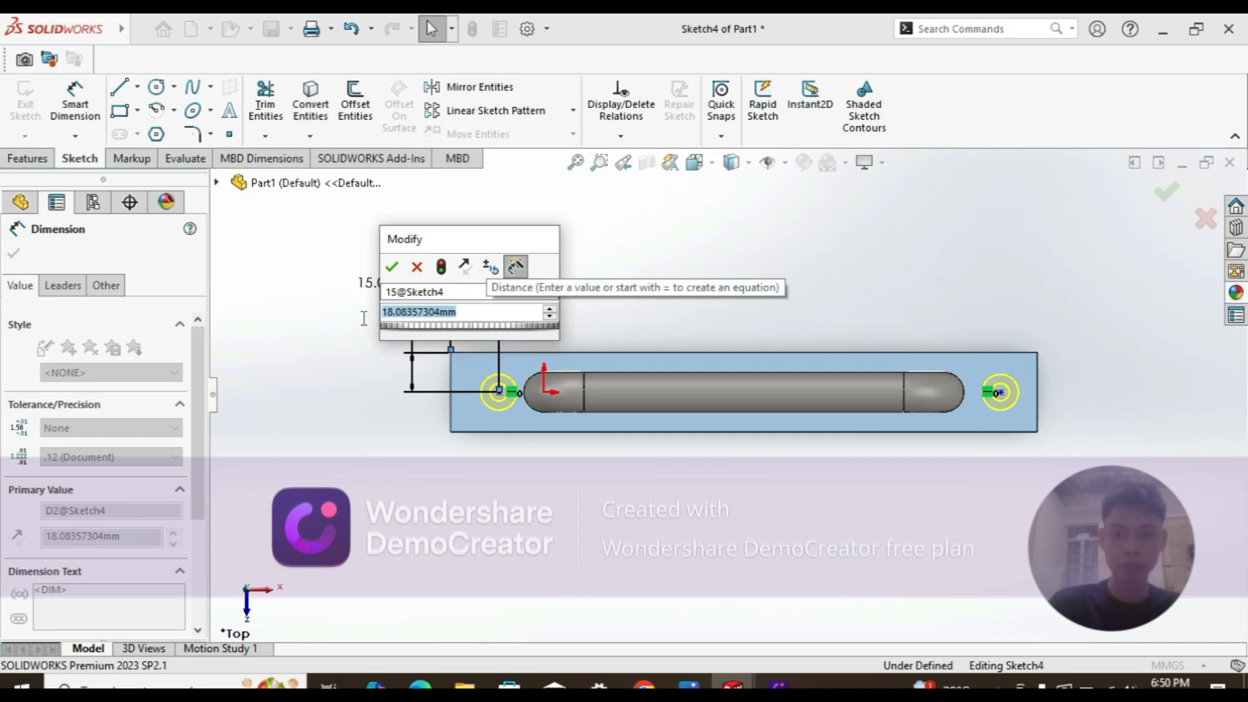
{"action": "type", "text": "14"}
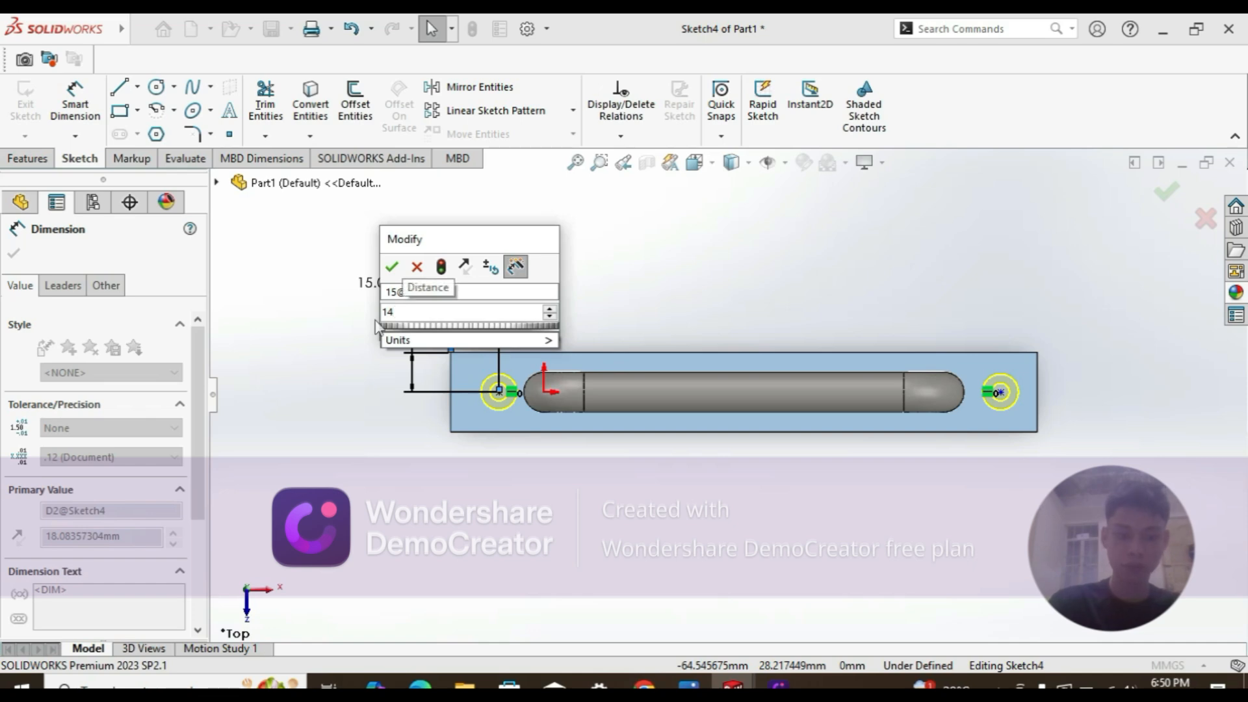
{"action": "key", "text": "BackSpace"}
{"action": "type", "text": "5"}
{"action": "key", "text": "Return"}
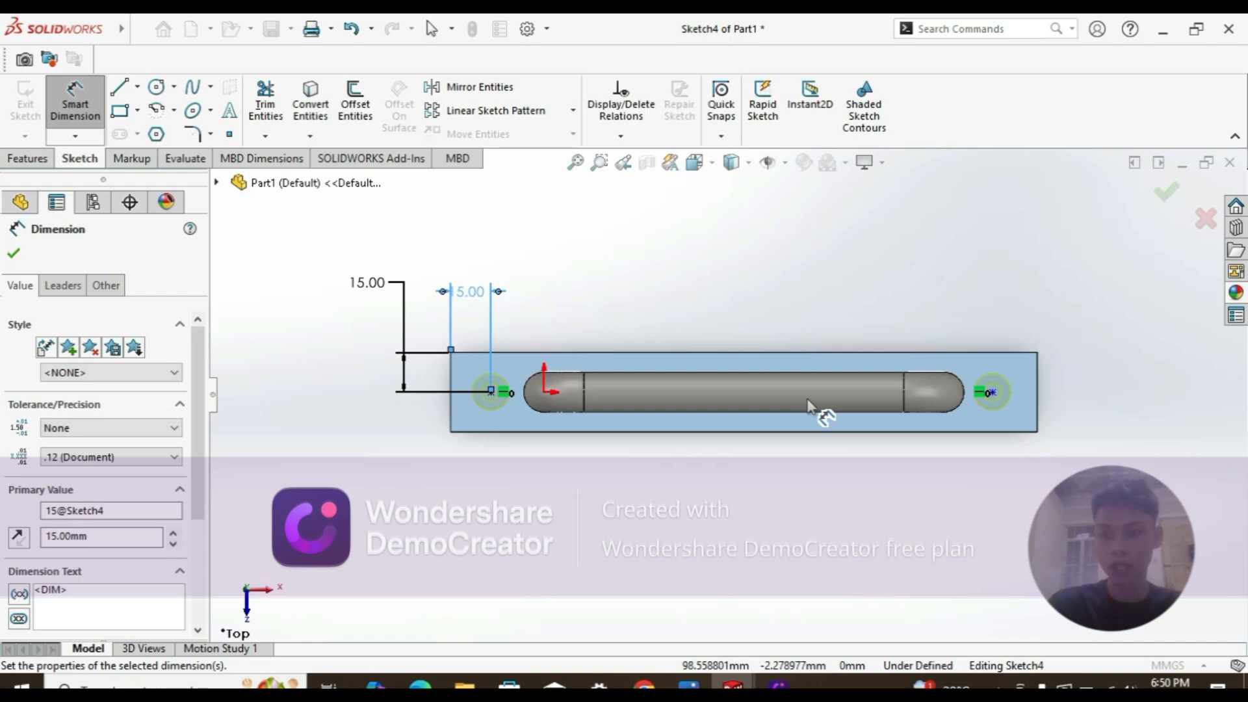
{"action": "key", "text": "Escape"}
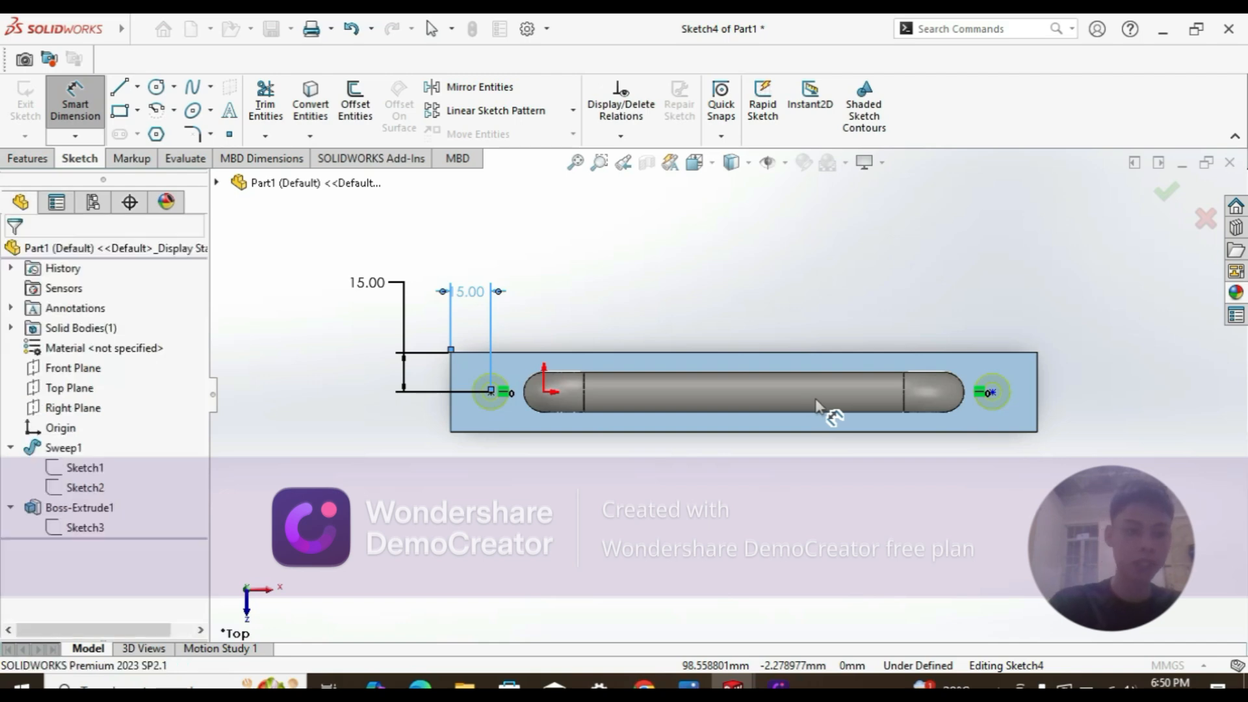
{"action": "key", "text": "Escape"}
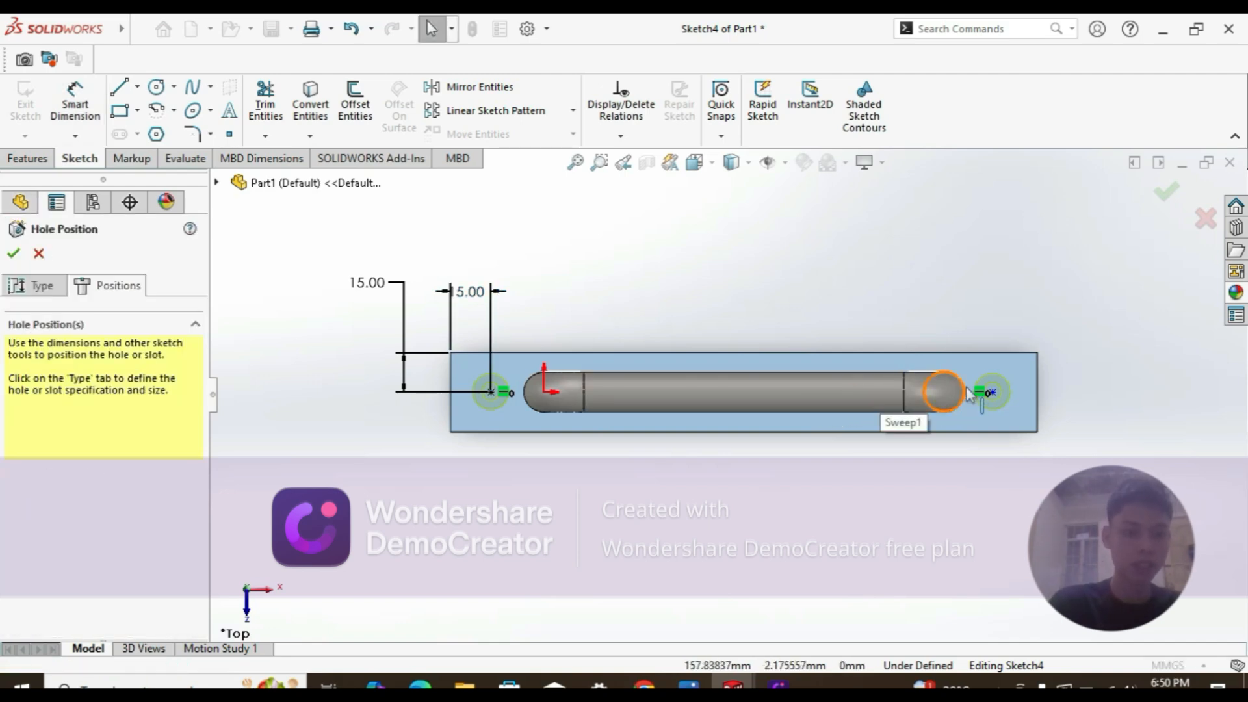
Step: Dimension the right hole centre 15 mm from the plate's right edge, changing it from 16.88
{"action": "key", "text": "d"}
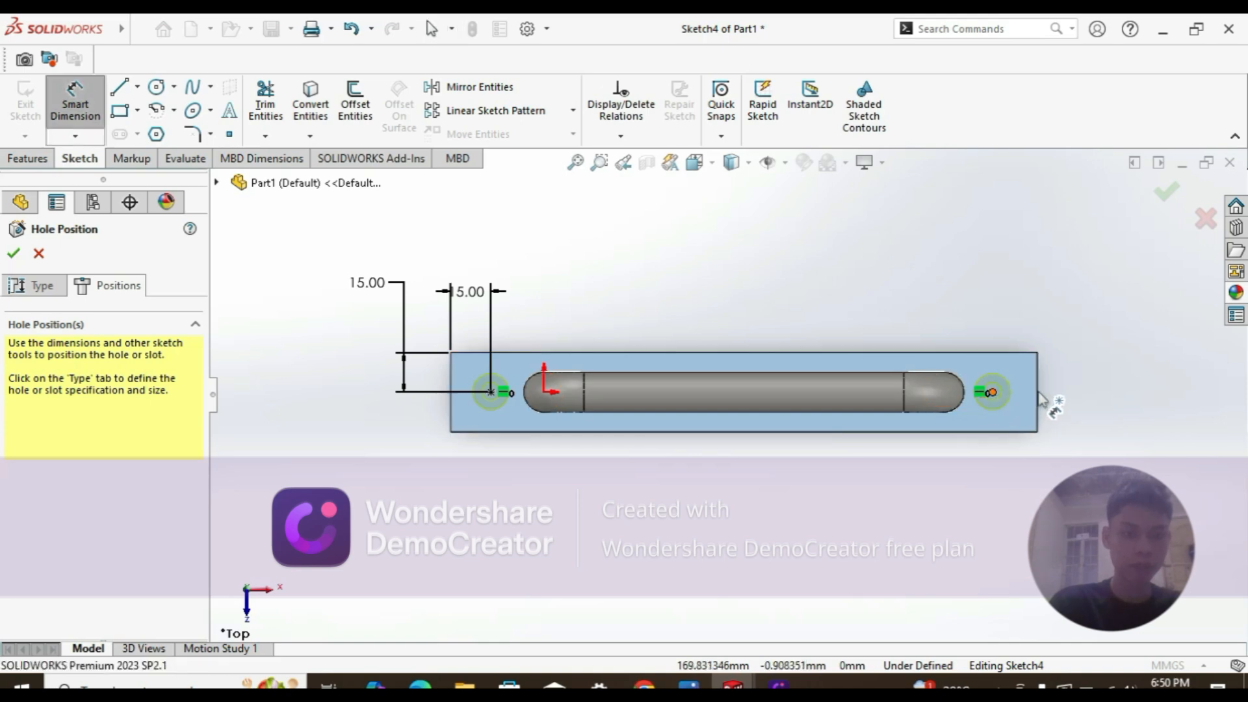
{"action": "left_click", "coordinate": [991, 392]}
{"action": "left_click", "coordinate": [1038, 397]}
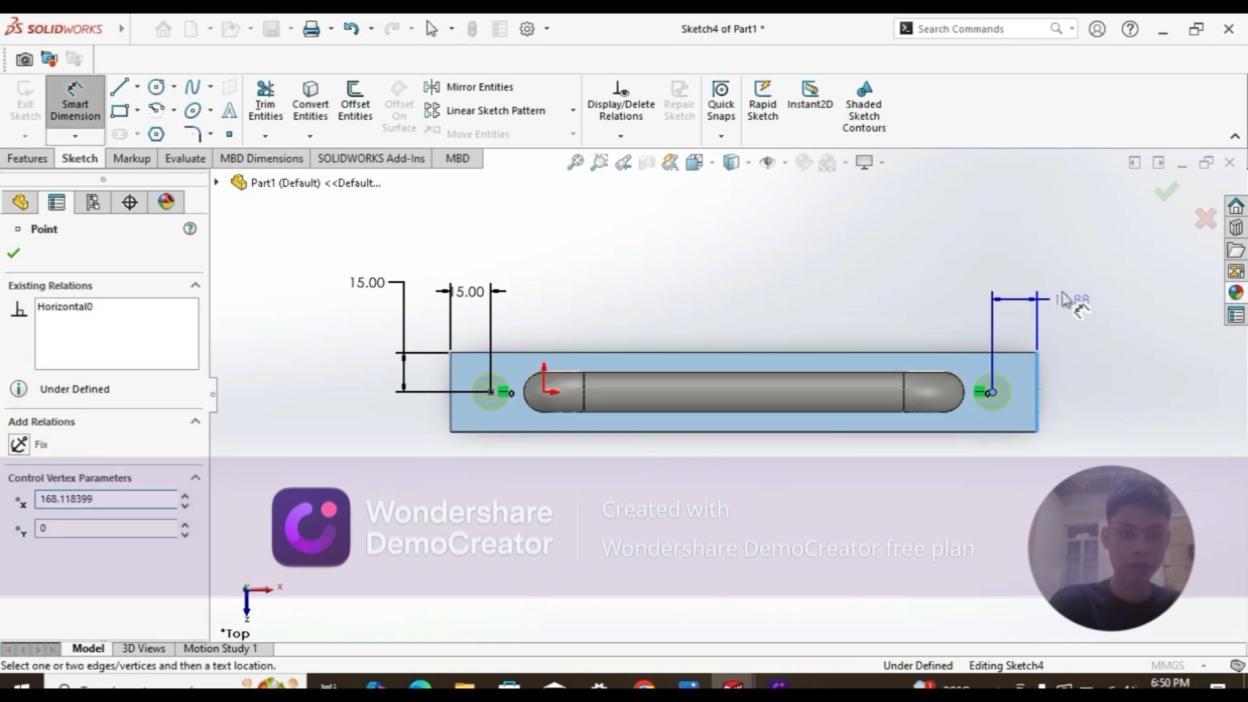
{"action": "left_click", "coordinate": [1072, 286]}
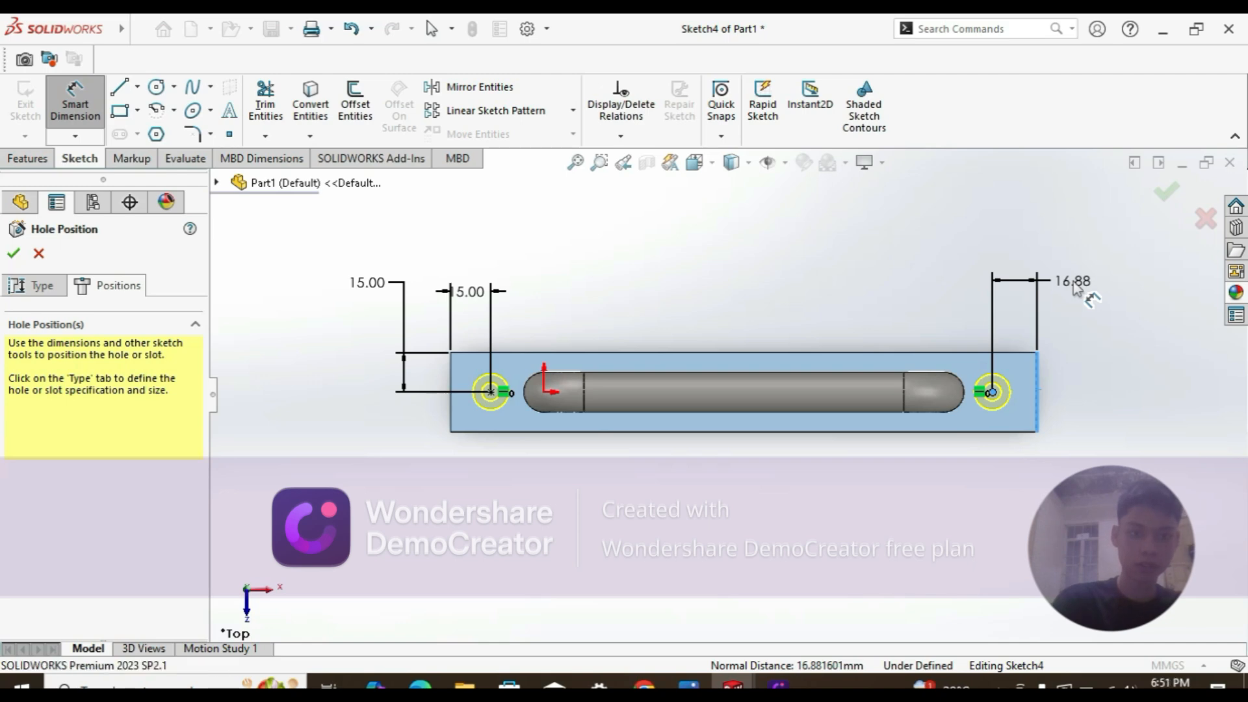
{"action": "double_click", "coordinate": [1074, 285]}
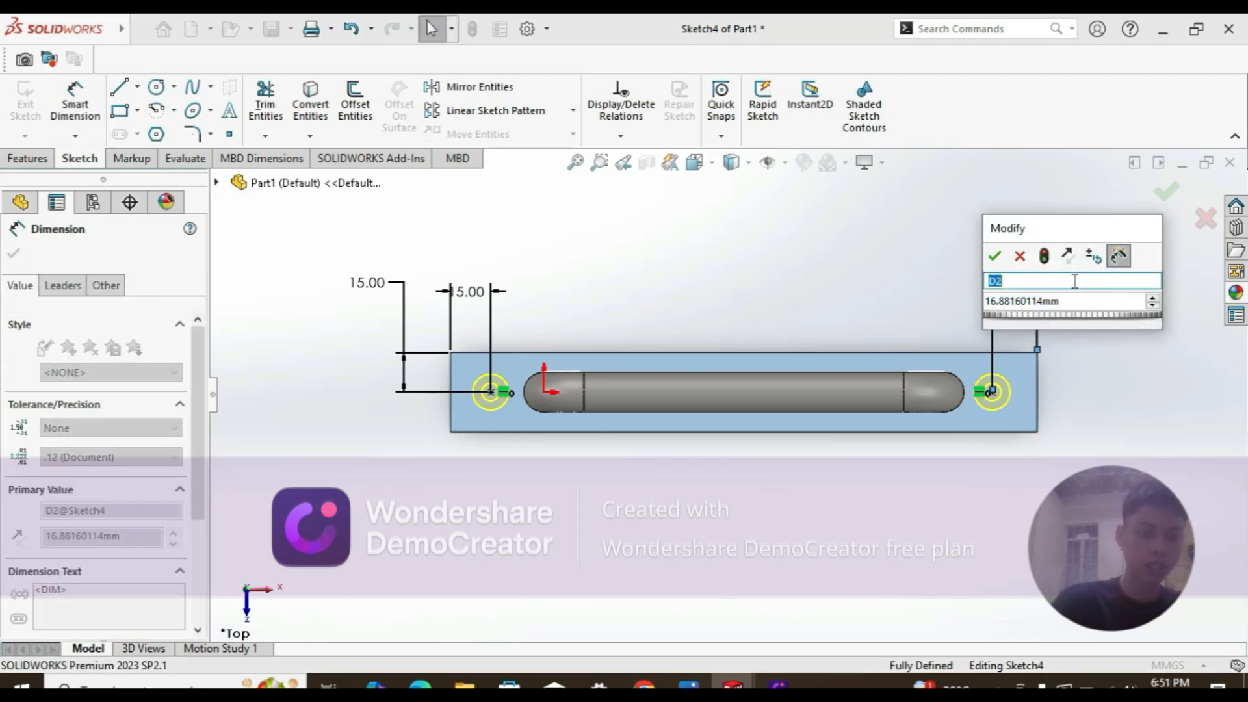
{"action": "type", "text": "1"}
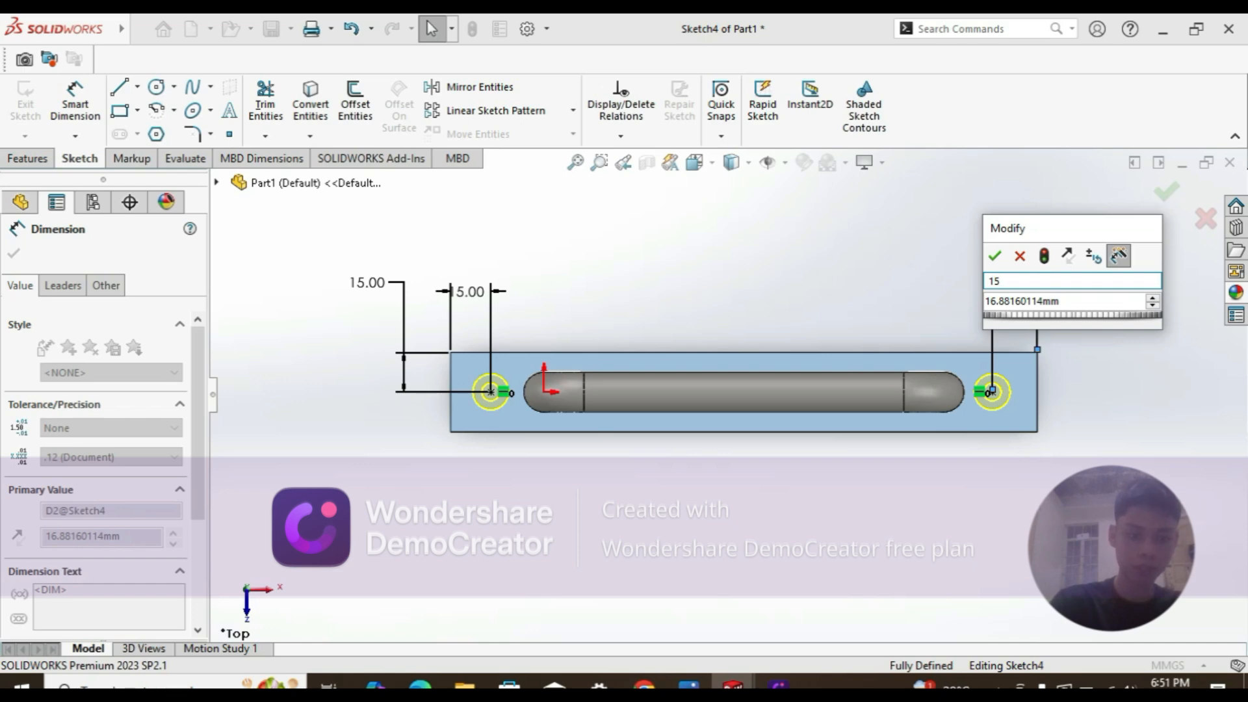
{"action": "type", "text": "5"}
{"action": "key", "text": "Return"}
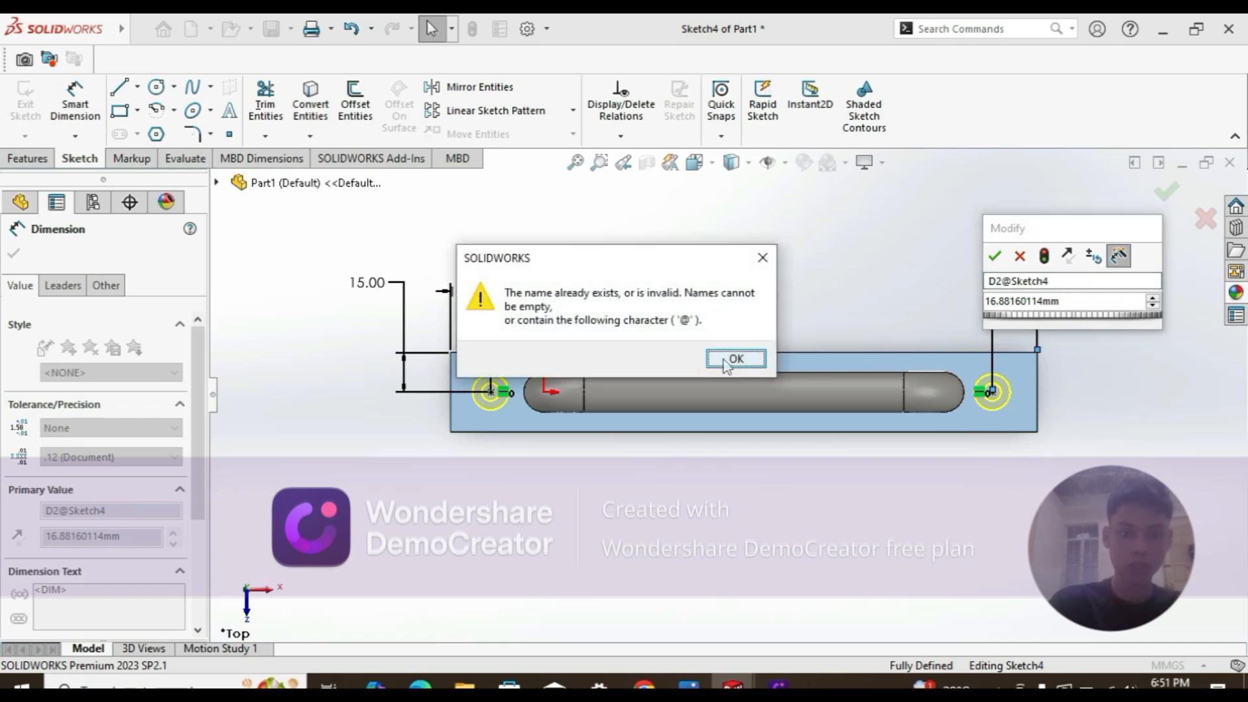
{"action": "left_click", "coordinate": [731, 356]}
{"action": "double_click", "coordinate": [1072, 282]}
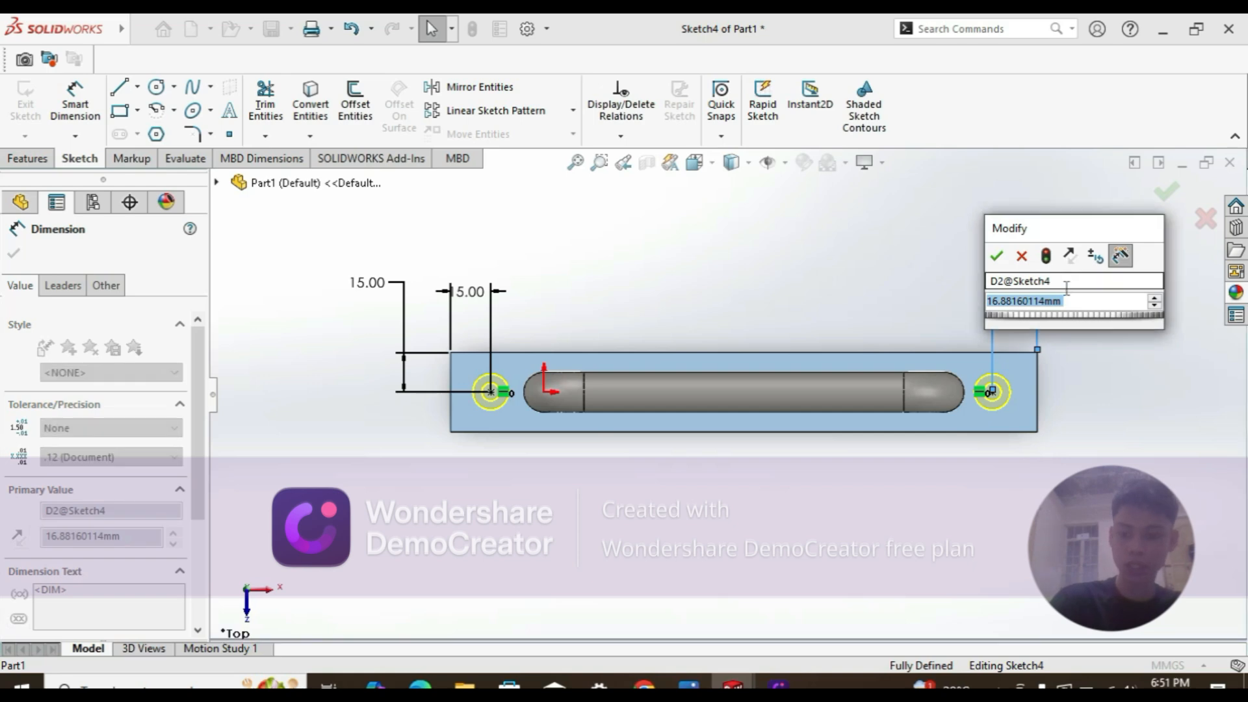
{"action": "type", "text": "15"}
{"action": "left_click", "coordinate": [998, 257]}
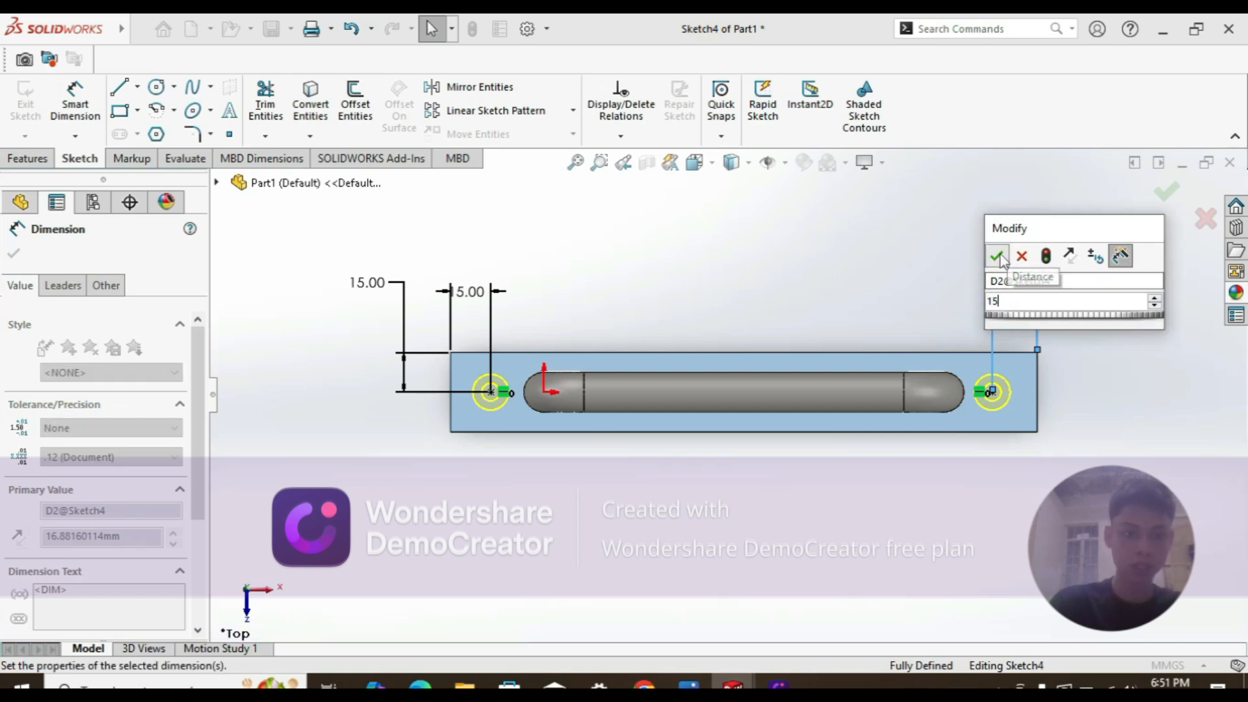
{"action": "left_click", "coordinate": [1163, 195]}
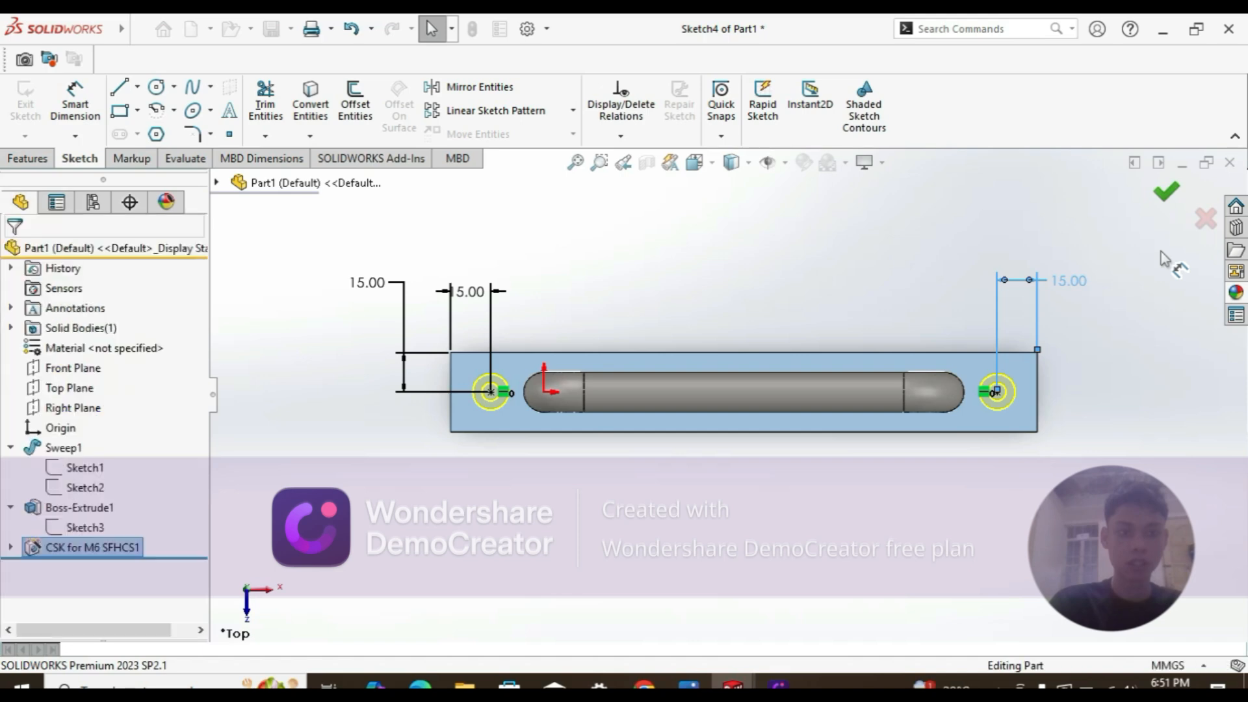
Step: Orbit the part to an angled view of the plate's top with the new holes
{"action": "middle_click_drag", "start_coordinate": [836, 439], "coordinate": [809, 369]}
{"action": "scroll", "coordinate": [844, 391], "scroll_direction": "down", "scroll_amount": 2}
{"action": "scroll", "coordinate": [680, 444], "scroll_direction": "up", "scroll_amount": 2}
{"action": "middle_click_drag", "start_coordinate": [680, 443], "coordinate": [673, 325]}
{"action": "left_click", "coordinate": [696, 530]}
{"action": "middle_click_drag", "start_coordinate": [637, 487], "coordinate": [640, 656]}
{"action": "scroll", "coordinate": [455, 416], "scroll_direction": "down", "scroll_amount": 4}
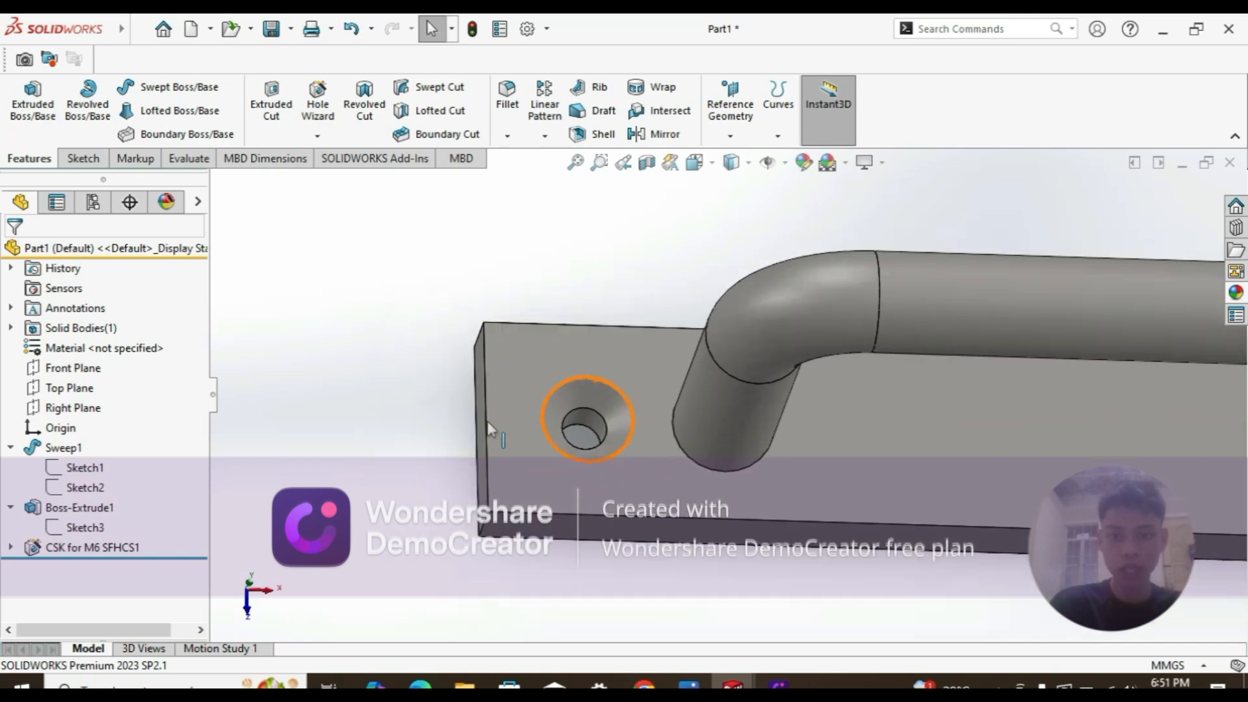
{"action": "scroll", "coordinate": [592, 441], "scroll_direction": "up", "scroll_amount": 2}
{"action": "middle_click_drag", "start_coordinate": [591, 441], "coordinate": [826, 315]}
Step: Apply the Plain White scene and rotate the part to inspect the countersunk holes
{"action": "left_click", "coordinate": [749, 164]}
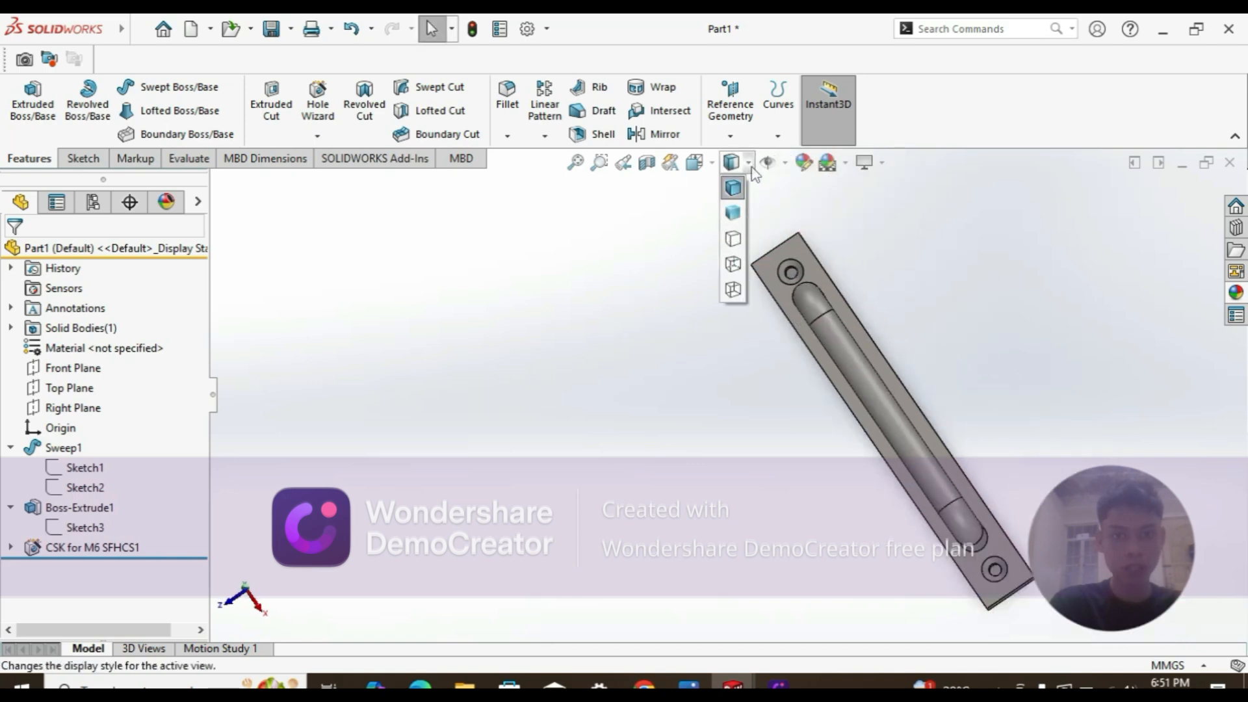
{"action": "left_click", "coordinate": [786, 165]}
{"action": "left_click", "coordinate": [847, 165]}
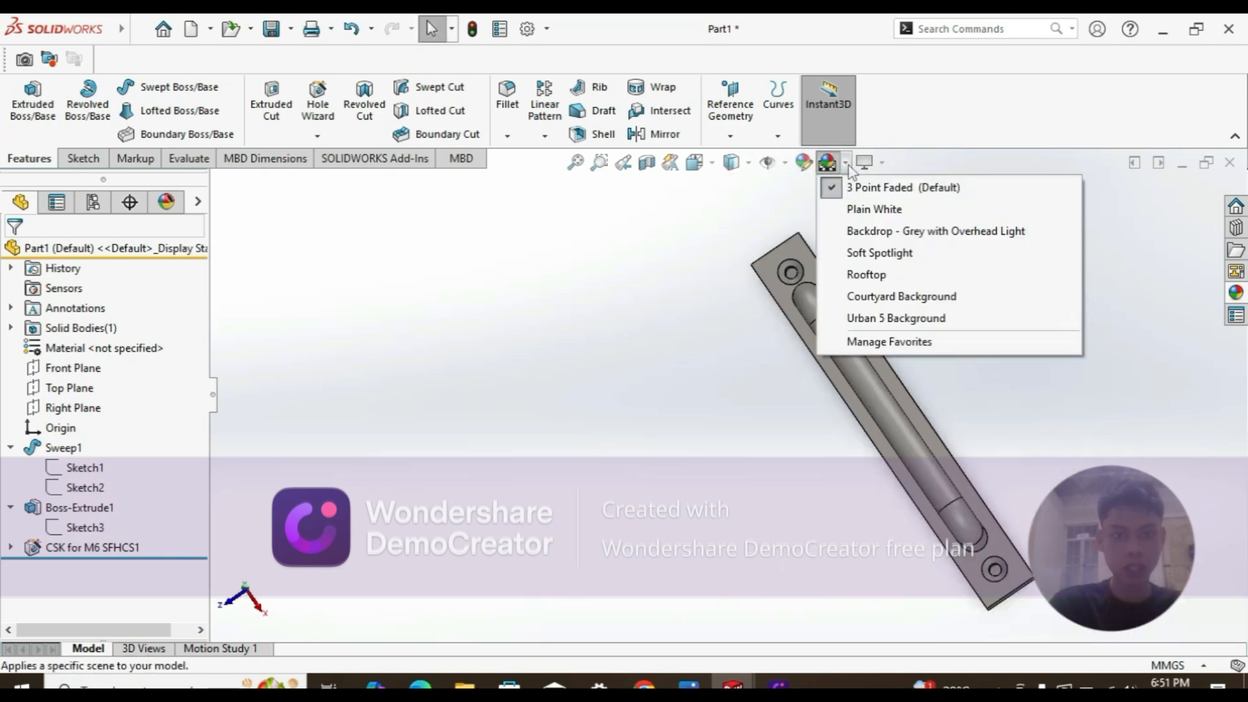
{"action": "left_click", "coordinate": [861, 209]}
{"action": "scroll", "coordinate": [846, 286], "scroll_direction": "down", "scroll_amount": 6}
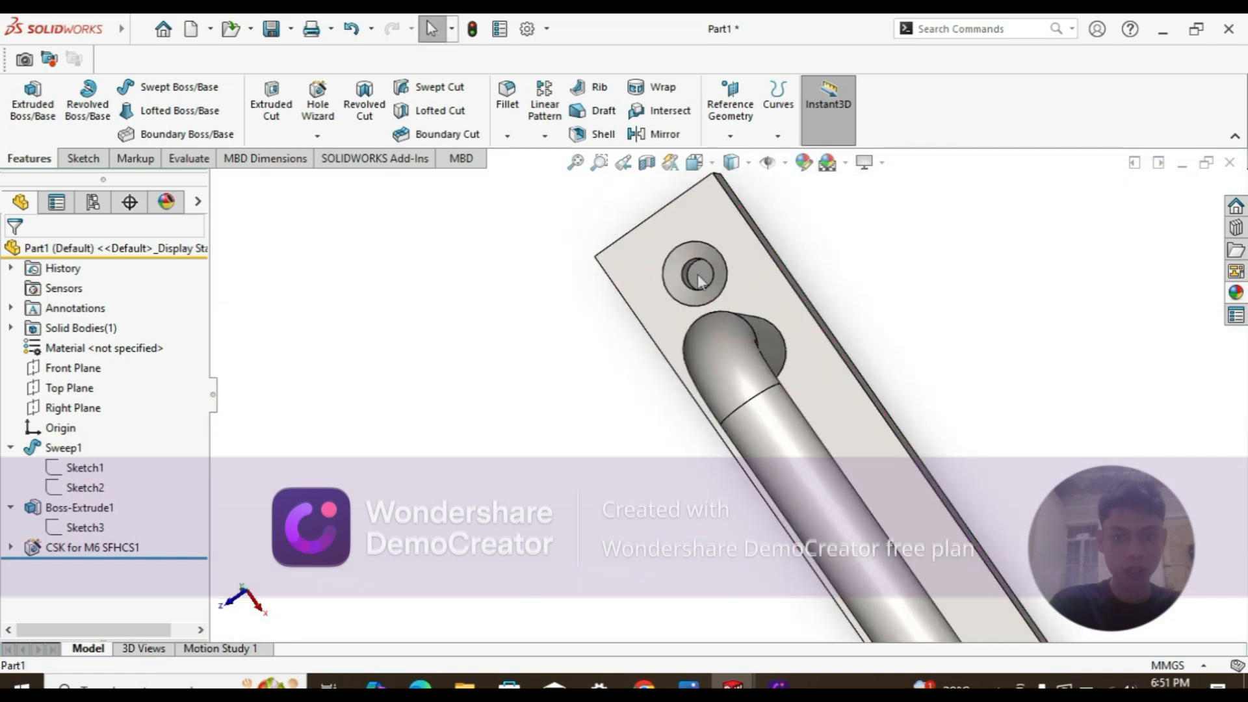
{"action": "middle_click_drag", "start_coordinate": [734, 292], "coordinate": [763, 357]}
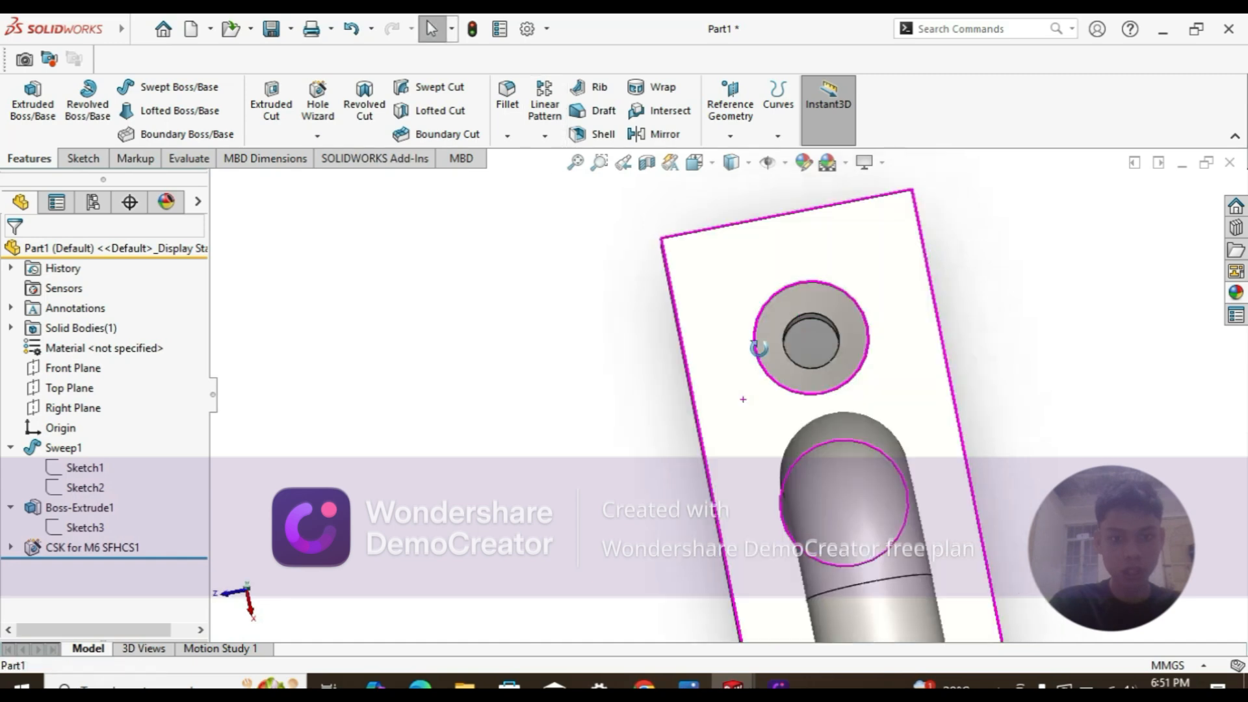
{"action": "scroll", "coordinate": [763, 357], "scroll_direction": "up", "scroll_amount": 5}
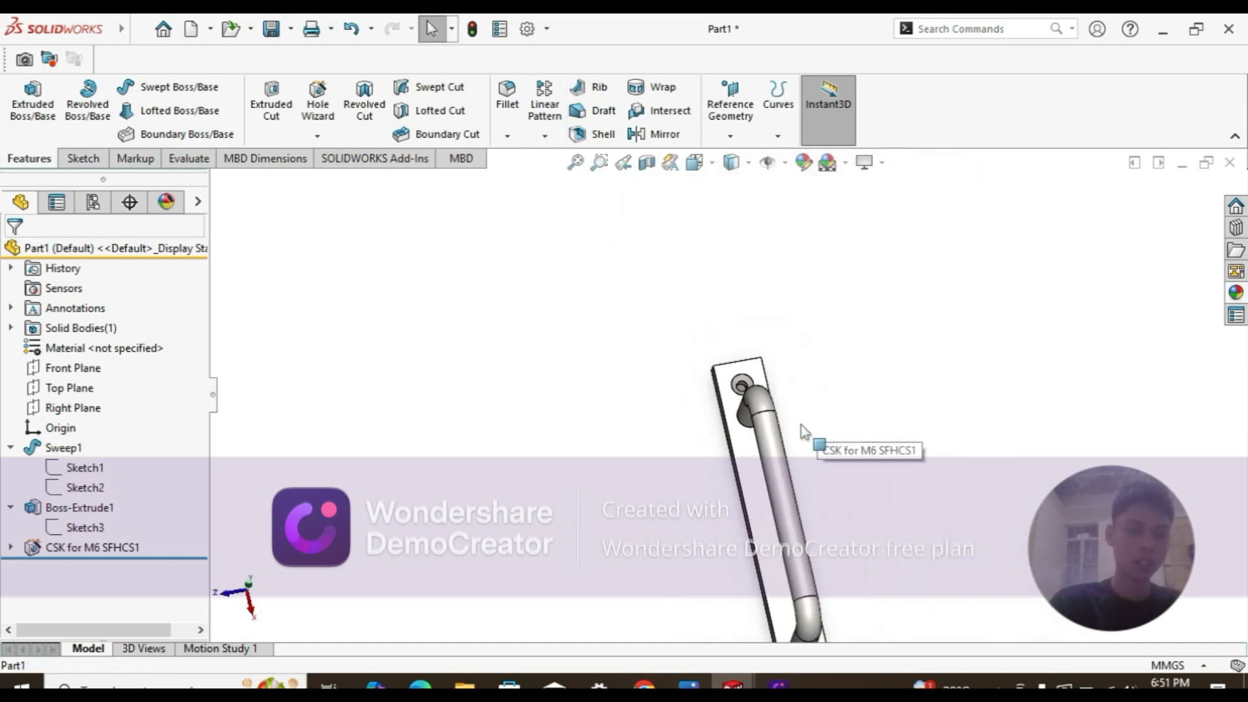